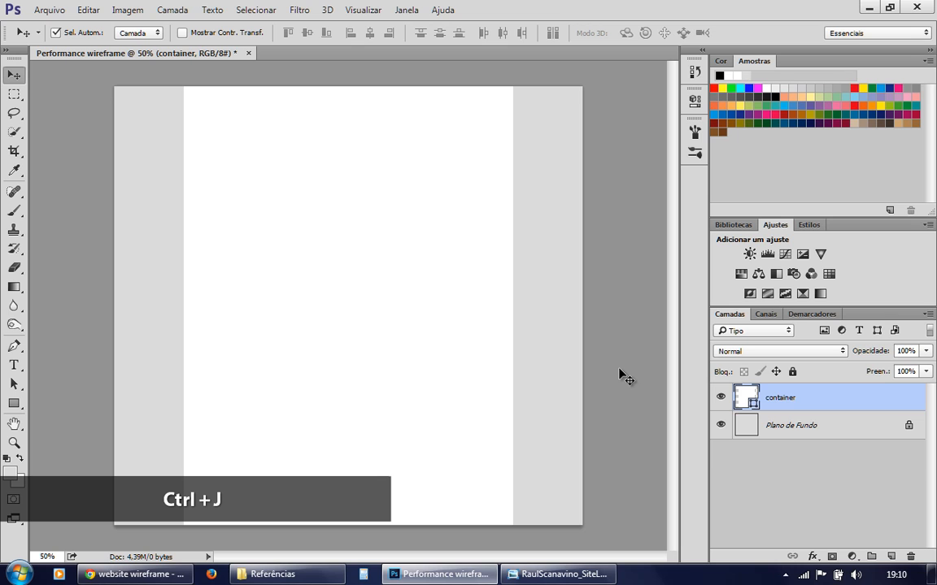
# Duplicate the container layer and rename the copy as cabecalho
pyautogui.hotkey('ctrl', 'j')
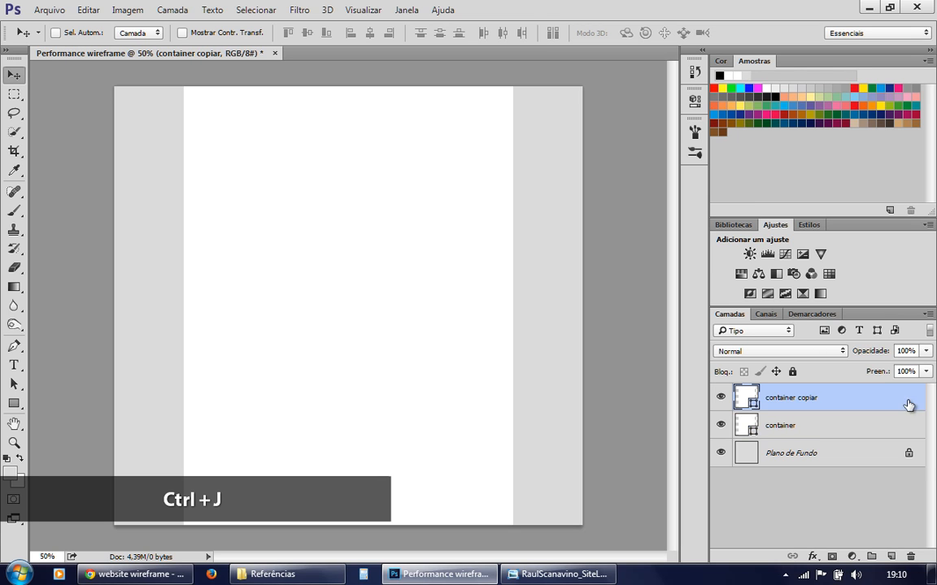
pyautogui.doubleClick(805, 400)
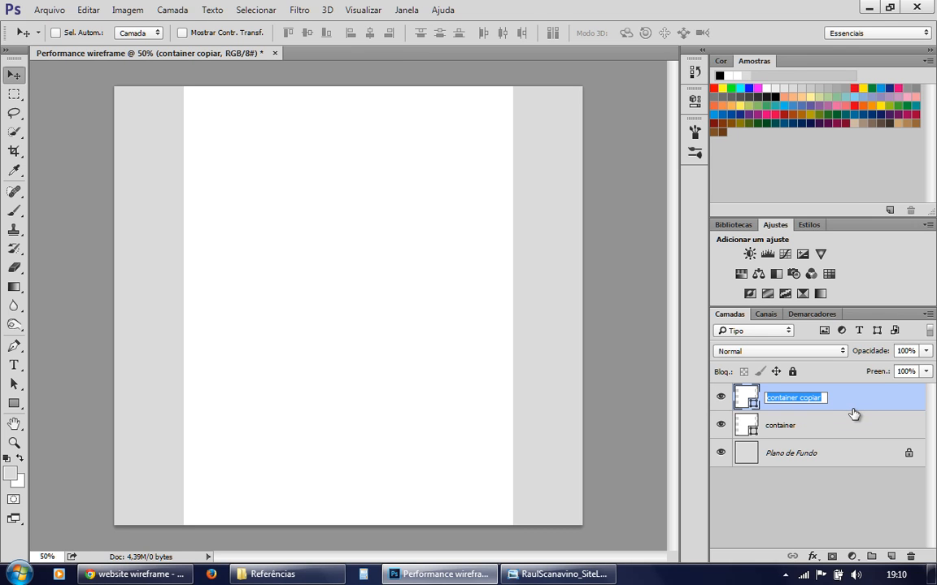
pyautogui.write('cabeca')
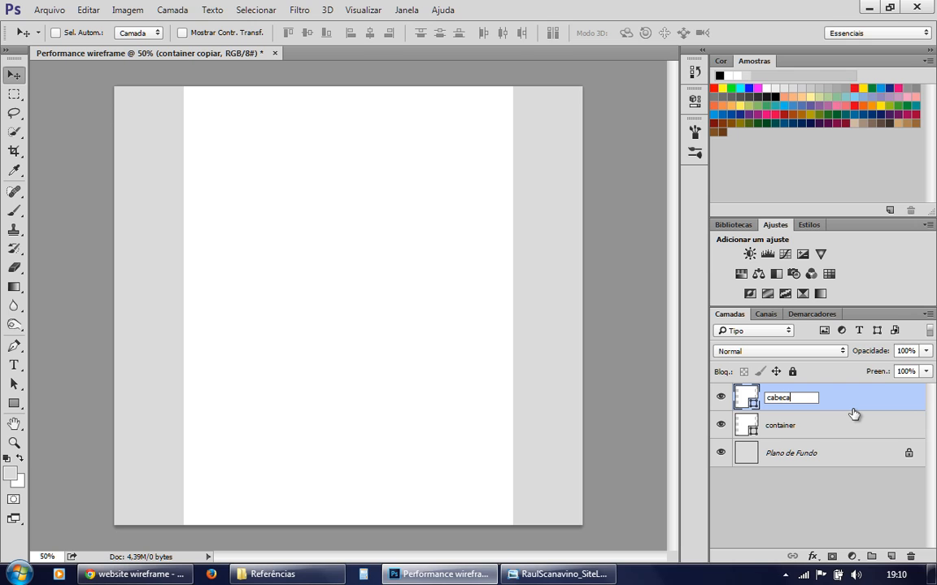
pyautogui.write('lho')
pyautogui.press('Return')
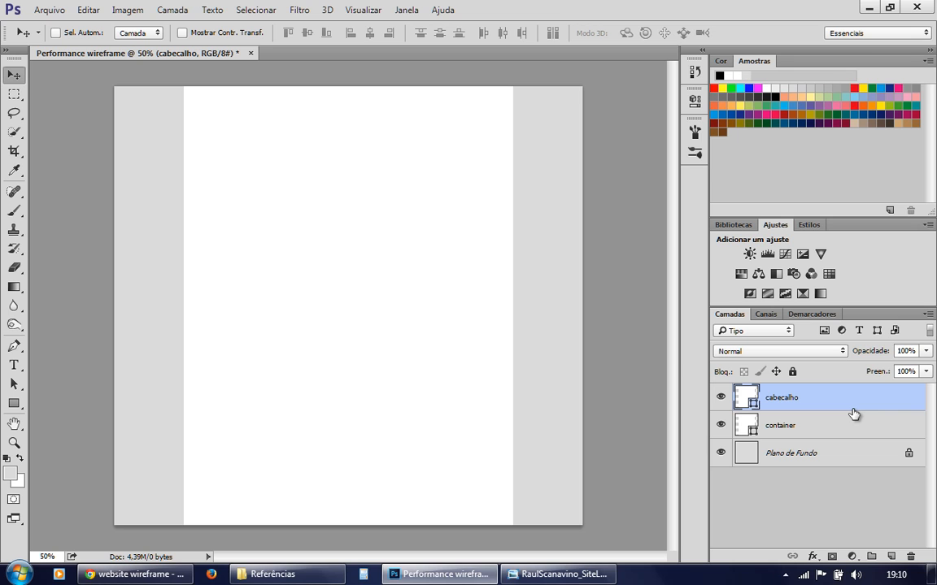
# Change the cabecalho shape's fill colour to light blue #bcf3ff
pyautogui.doubleClick(749, 398)
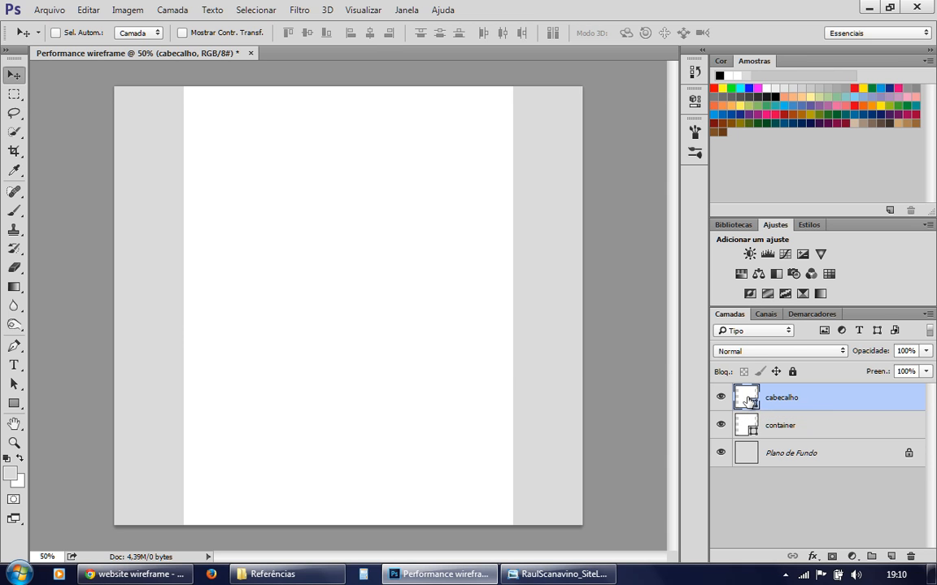
pyautogui.click(479, 220)
pyautogui.moveTo(376, 155); pyautogui.dragTo(320, 110)
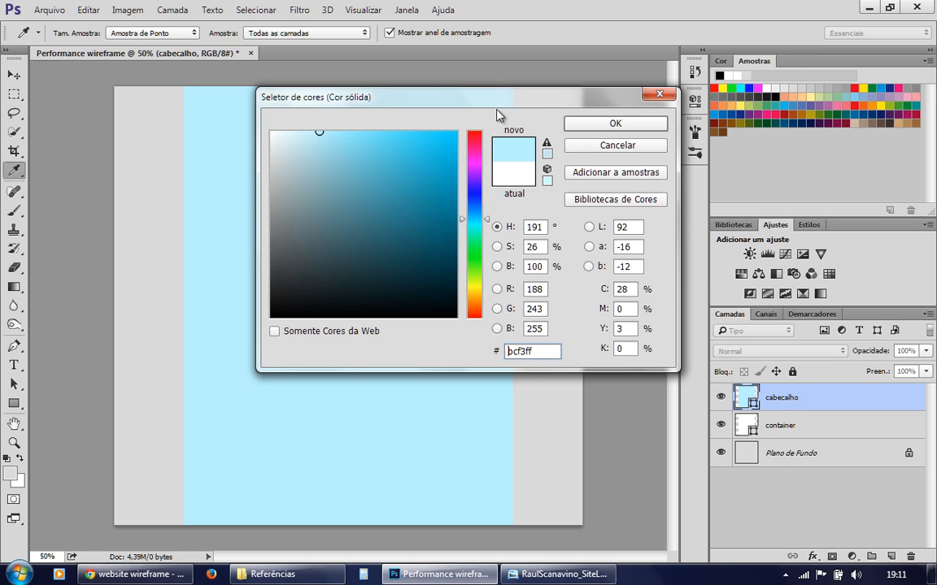
pyautogui.click(596, 133)
pyautogui.press('v')
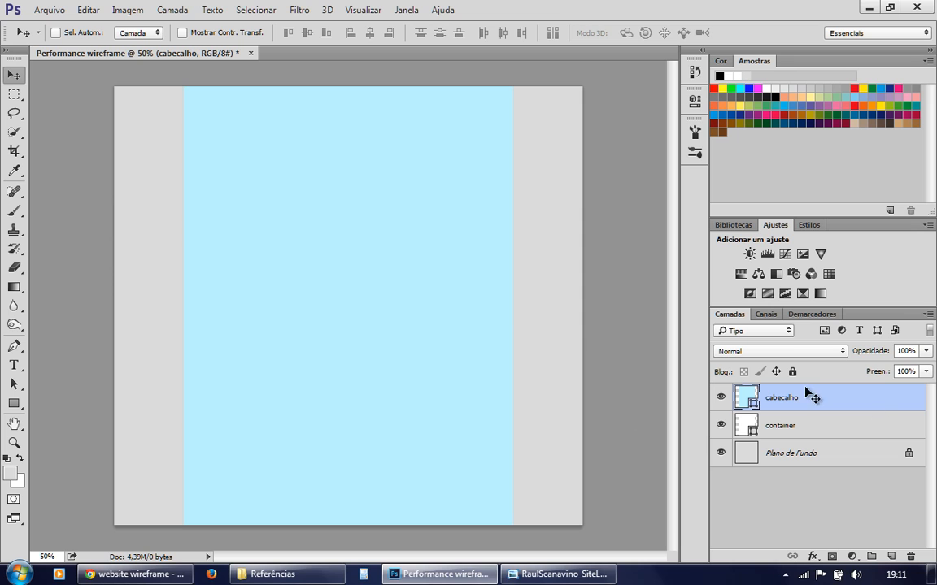
pyautogui.hotkey('ctrl', 't')
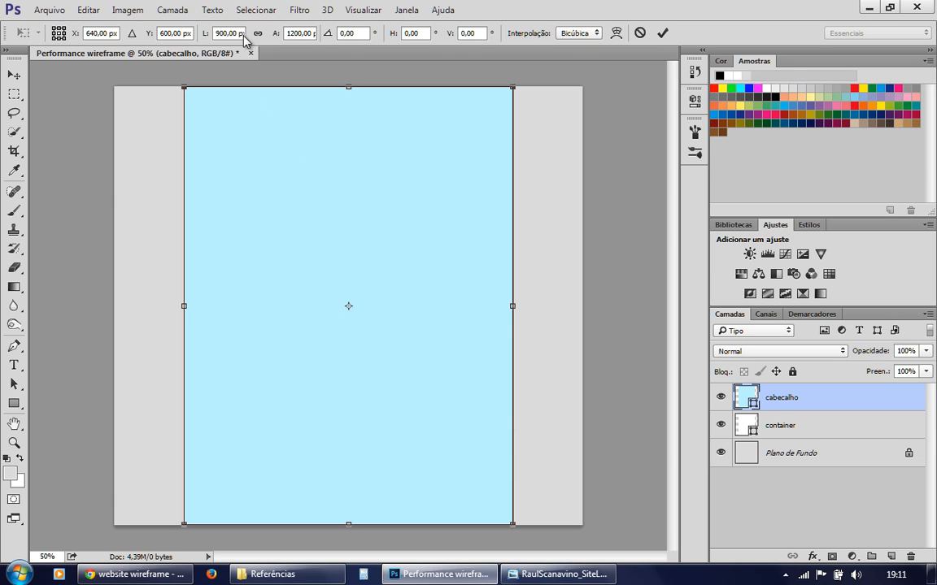
pyautogui.click(294, 36)
pyautogui.write('200px')
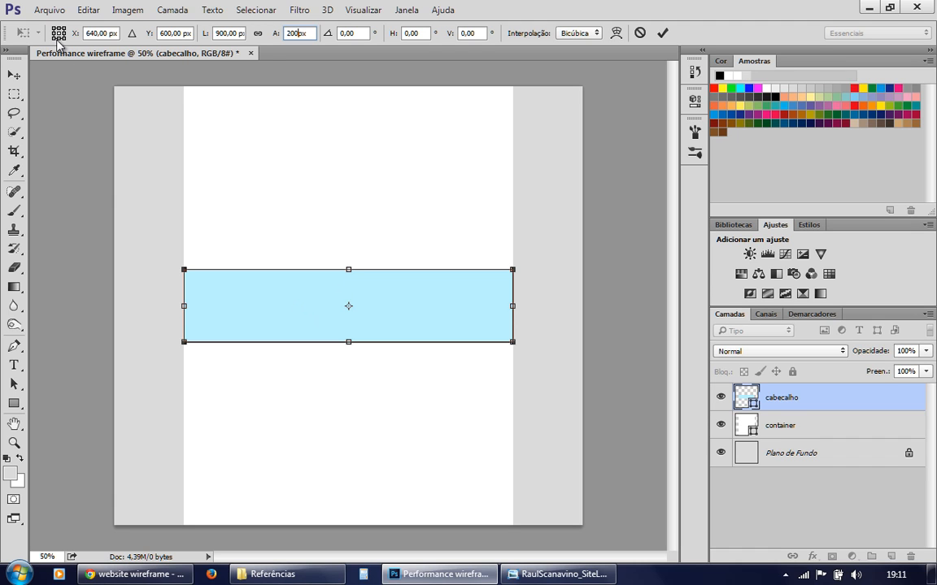
pyautogui.press('ctrl')
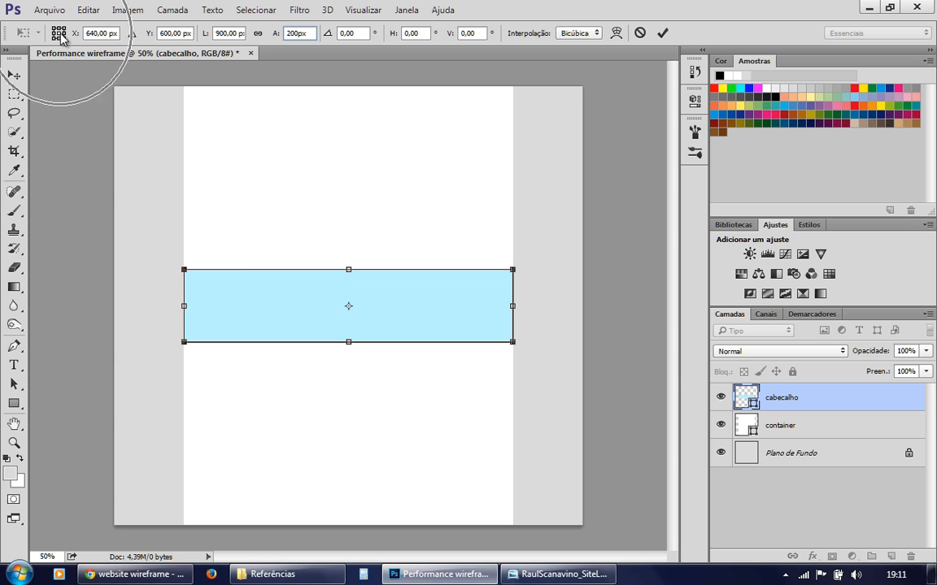
pyautogui.press('Return')
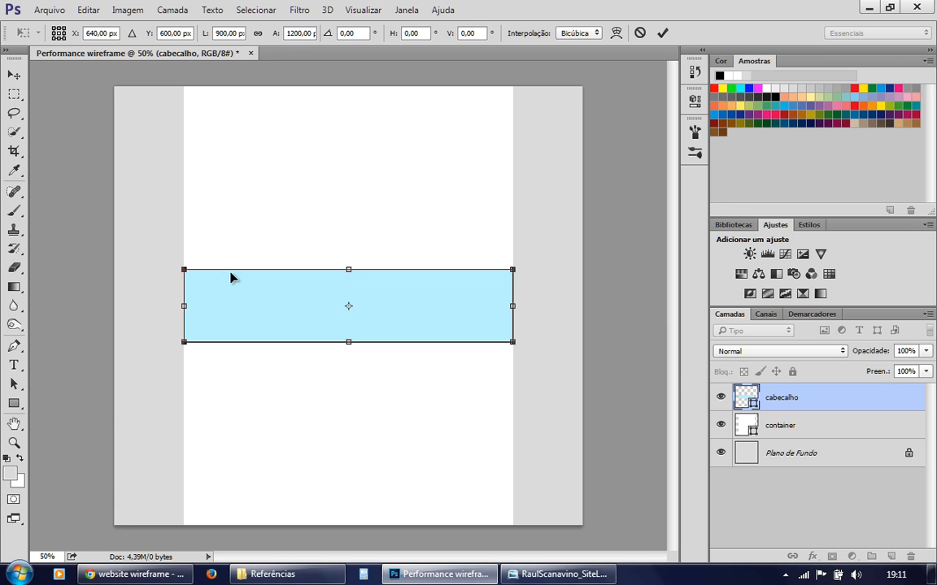
pyautogui.press('Return')
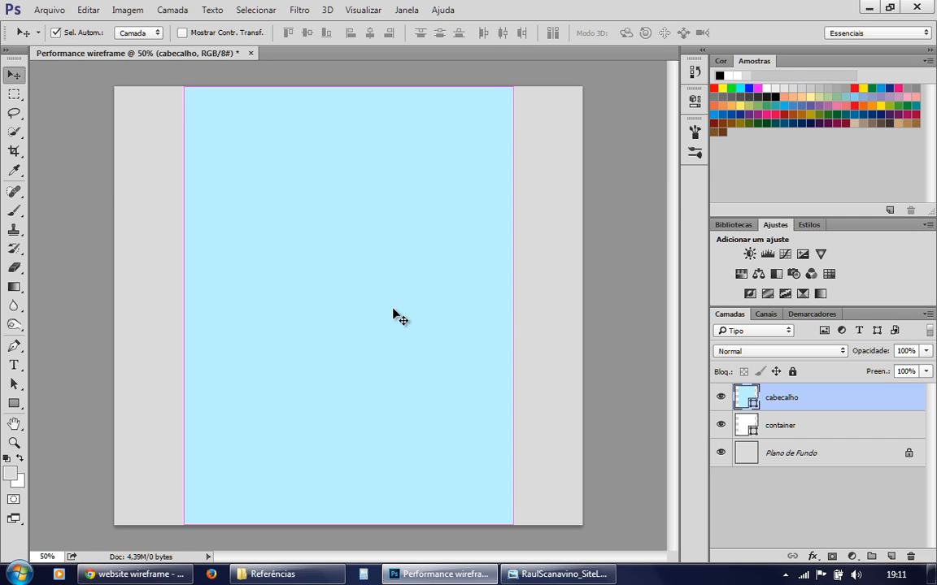
# Transform the cabecalho shape with its reference point at top centre, setting its height to 200 px
pyautogui.hotkey('ctrl', 't')
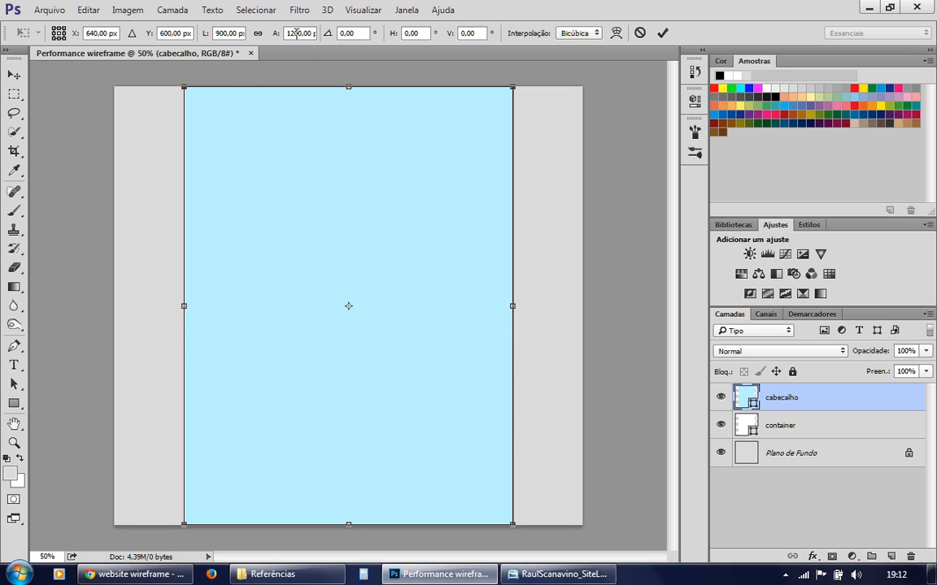
pyautogui.press('ctrl')
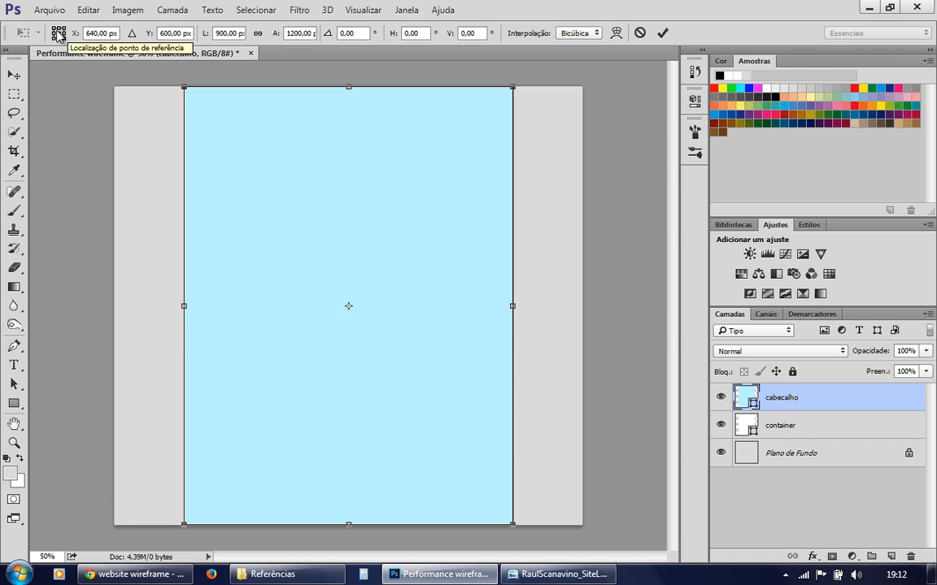
pyautogui.click(59, 29)
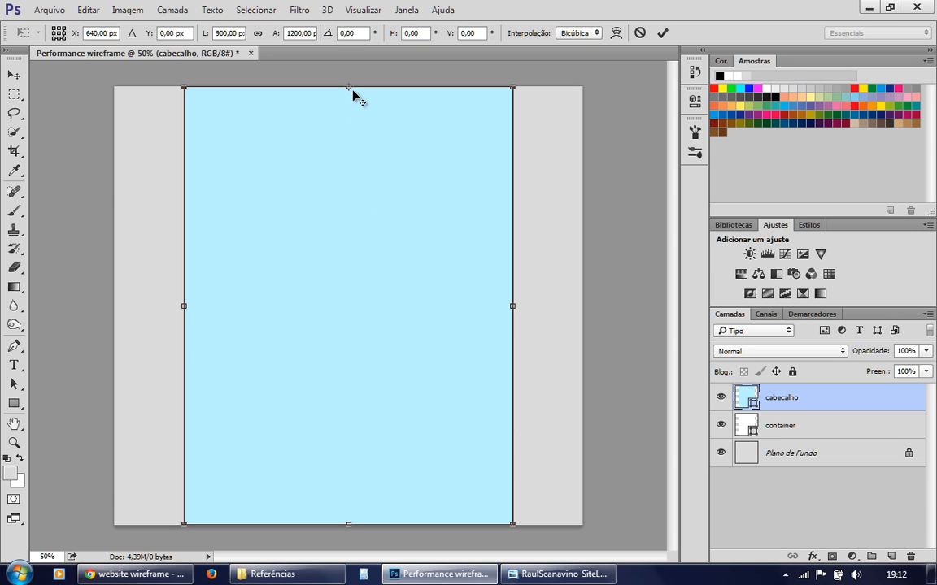
pyautogui.click(293, 33)
pyautogui.write('200px')
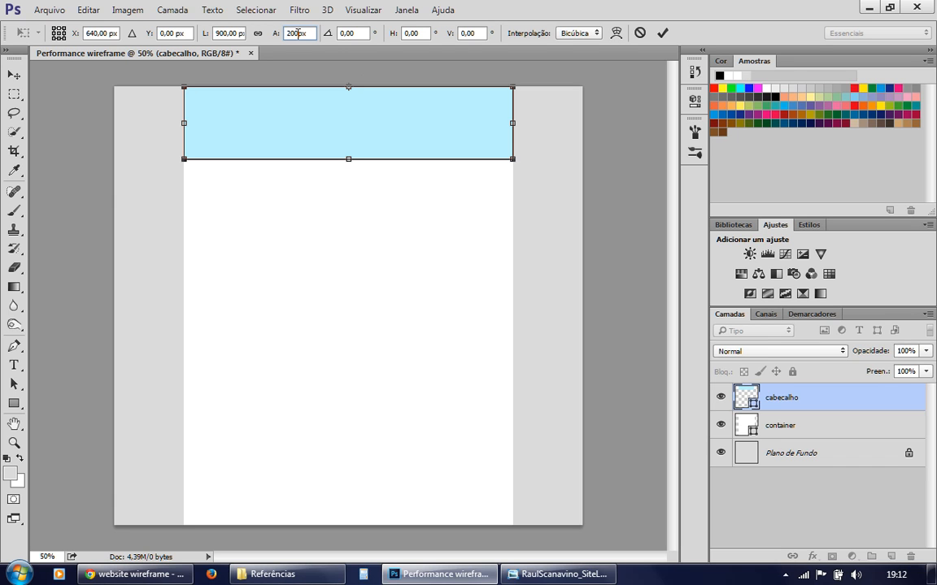
pyautogui.press('Return')
pyautogui.press('Return')
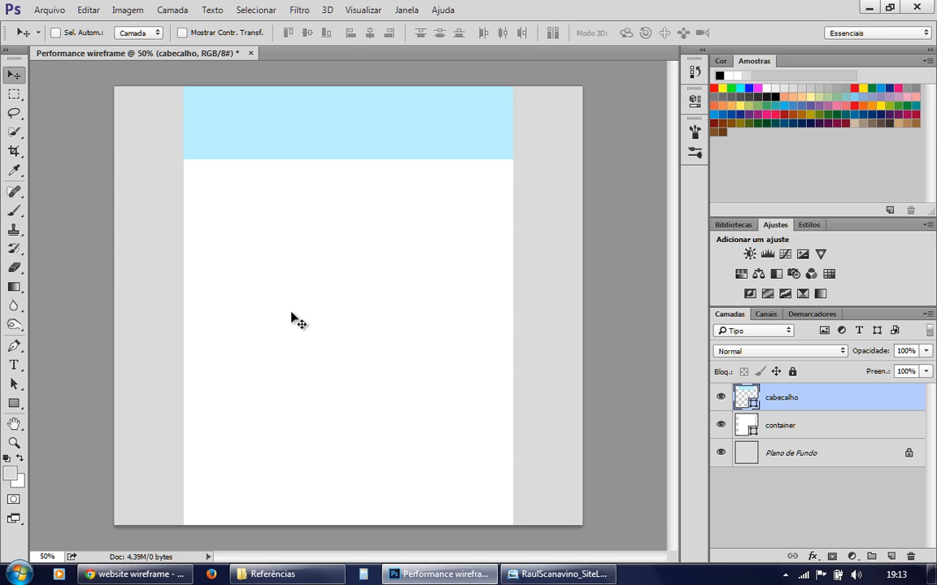
# Collapse the side panels to icons and display the header area of the wireframe at 100% zoom
pyautogui.click(145, 59)
pyautogui.hotkey('ctrl', '1')
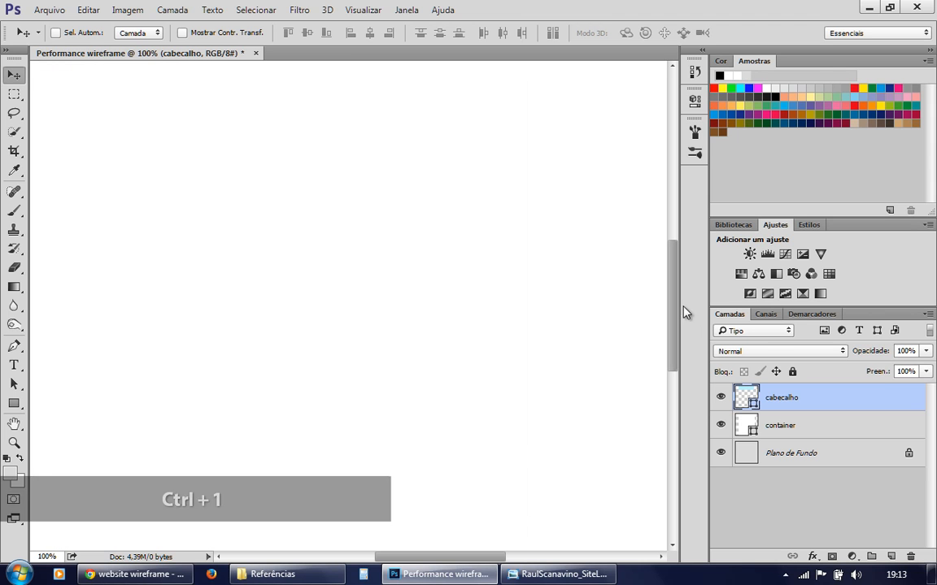
pyautogui.moveTo(676, 310); pyautogui.dragTo(667, 253)
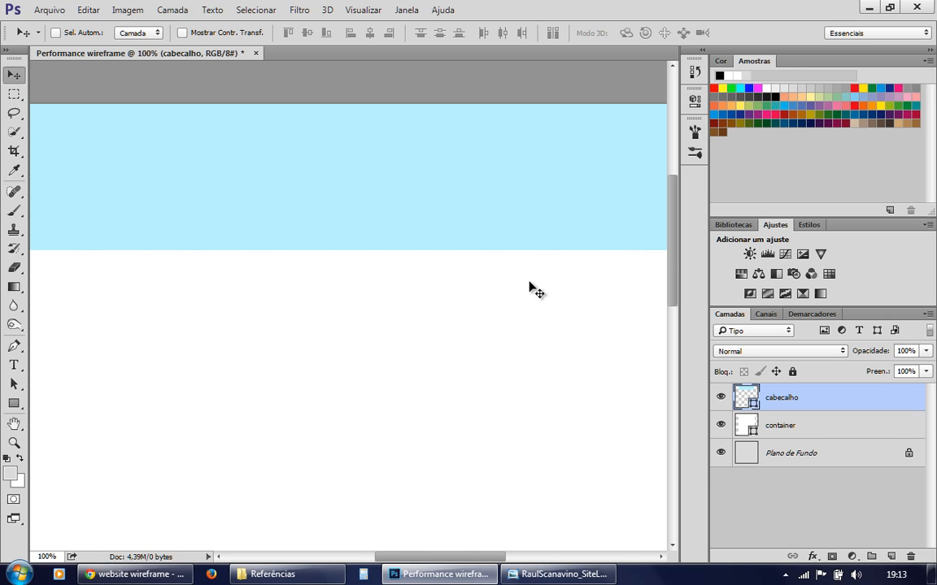
pyautogui.click(929, 53)
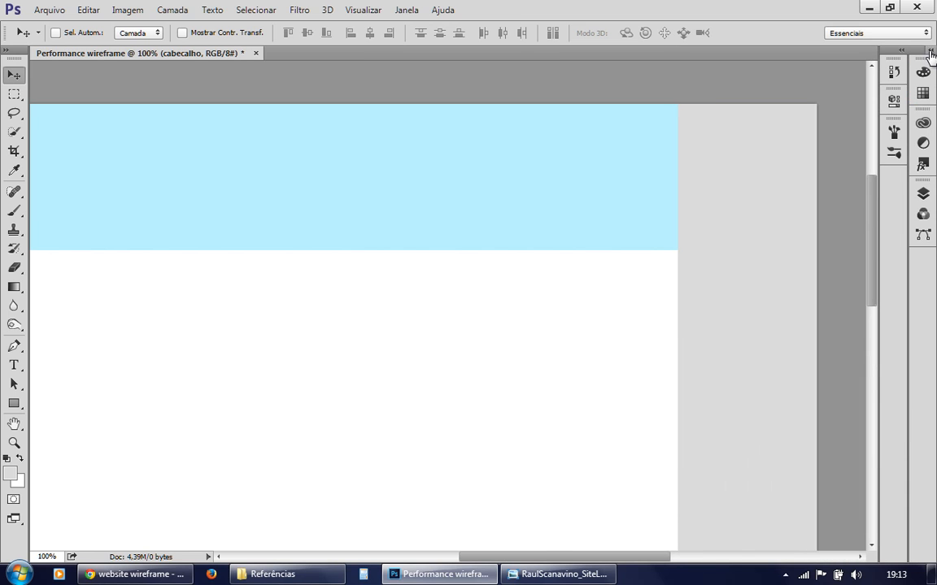
pyautogui.moveTo(554, 556); pyautogui.dragTo(530, 556)
pyautogui.moveTo(869, 182); pyautogui.dragTo(868, 195)
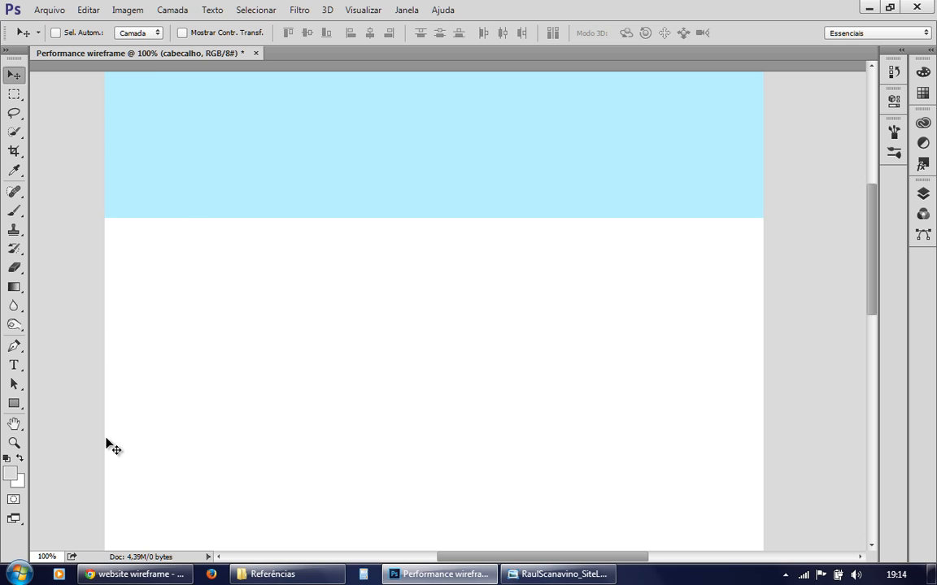
pyautogui.click(153, 61)
pyautogui.click(358, 182)
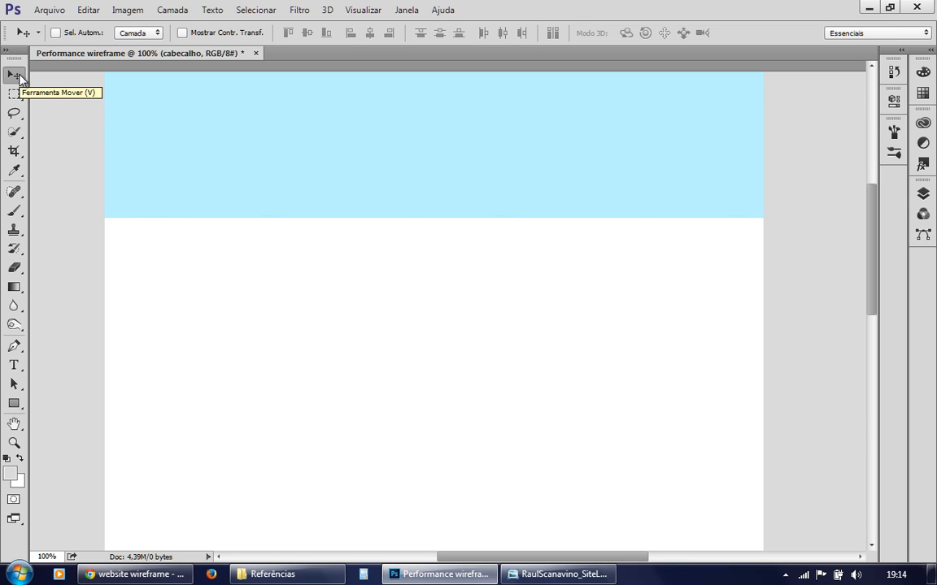
# With automatic layer selection enabled and the layer list shown, alternately select the container and cabecalho shapes on the canvas
pyautogui.click(56, 33)
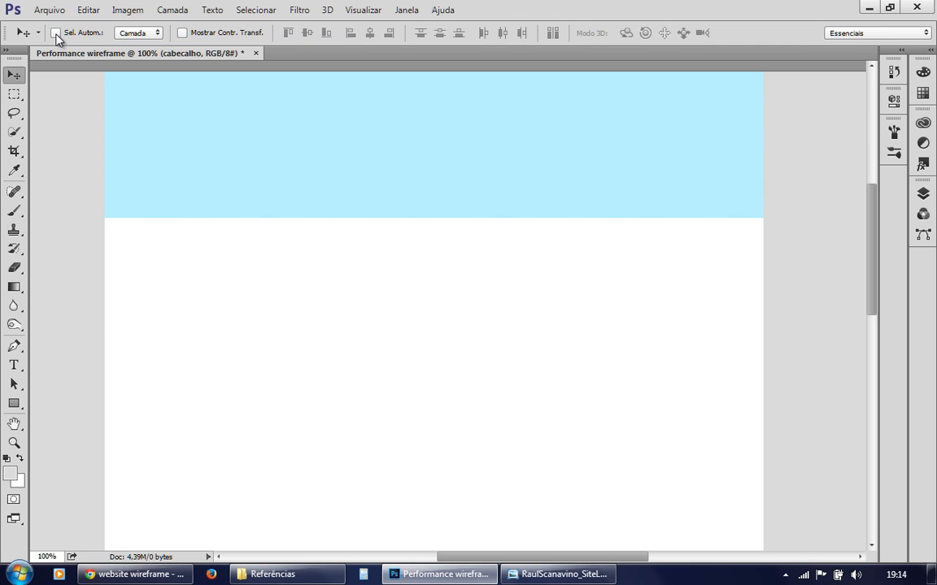
pyautogui.click(923, 193)
pyautogui.click(318, 324)
pyautogui.click(241, 207)
pyautogui.click(372, 326)
pyautogui.click(361, 191)
pyautogui.click(367, 301)
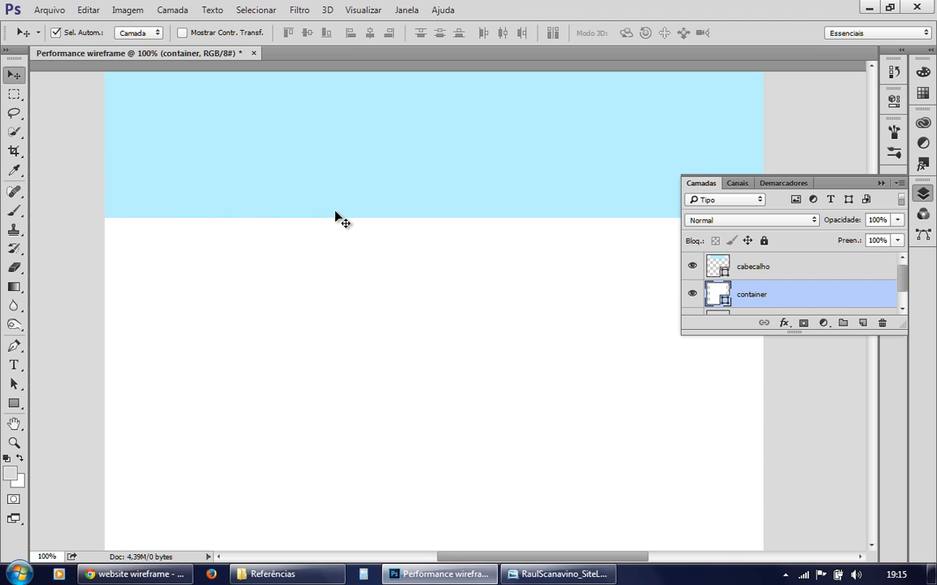
# Try moving the blue cabecalho shape sideways on the canvas and undo the move
pyautogui.click(244, 184)
pyautogui.moveTo(244, 185); pyautogui.dragTo(227, 233)
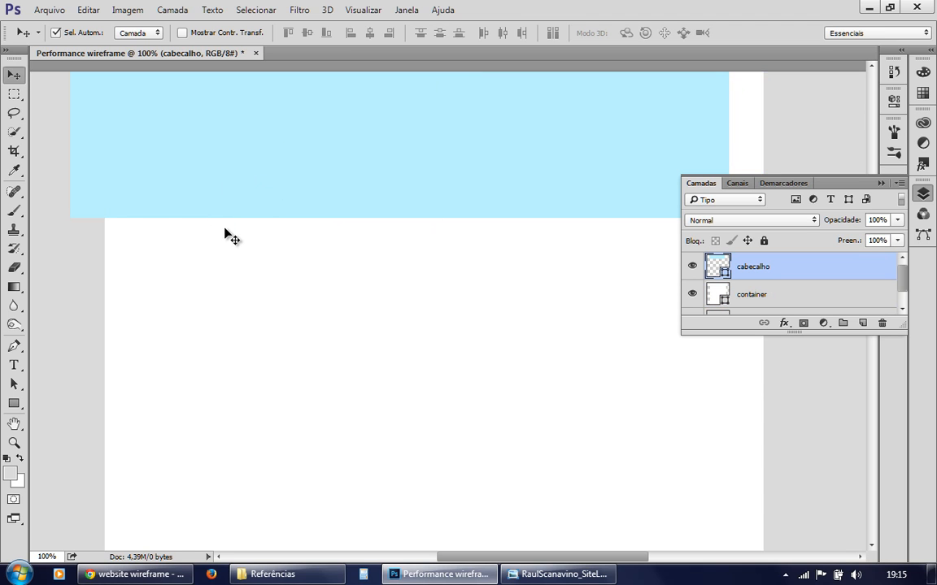
pyautogui.hotkey('ctrl', 'z')
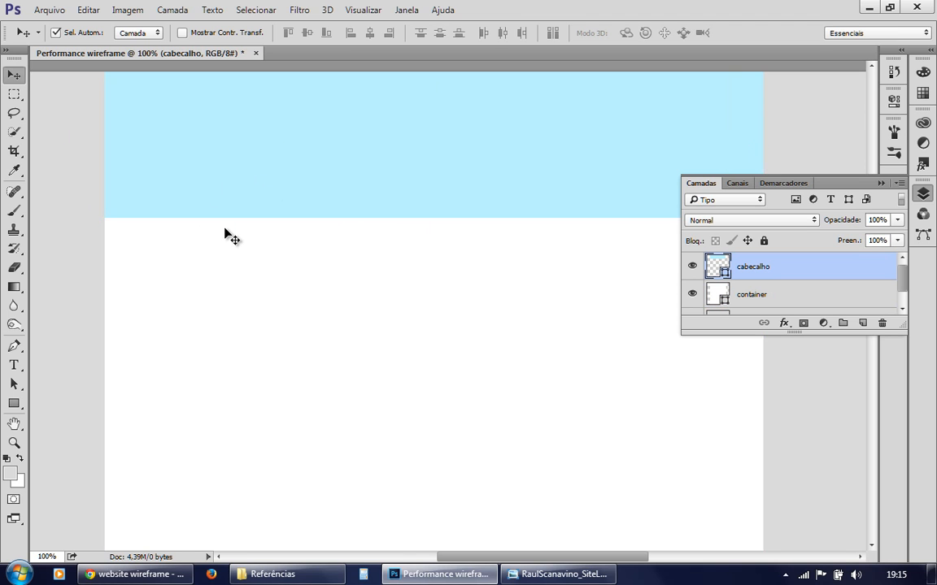
# Turn off the Move tool's automatic selection and set its selection target to Agrupar (group)
pyautogui.click(57, 32)
pyautogui.click(139, 34)
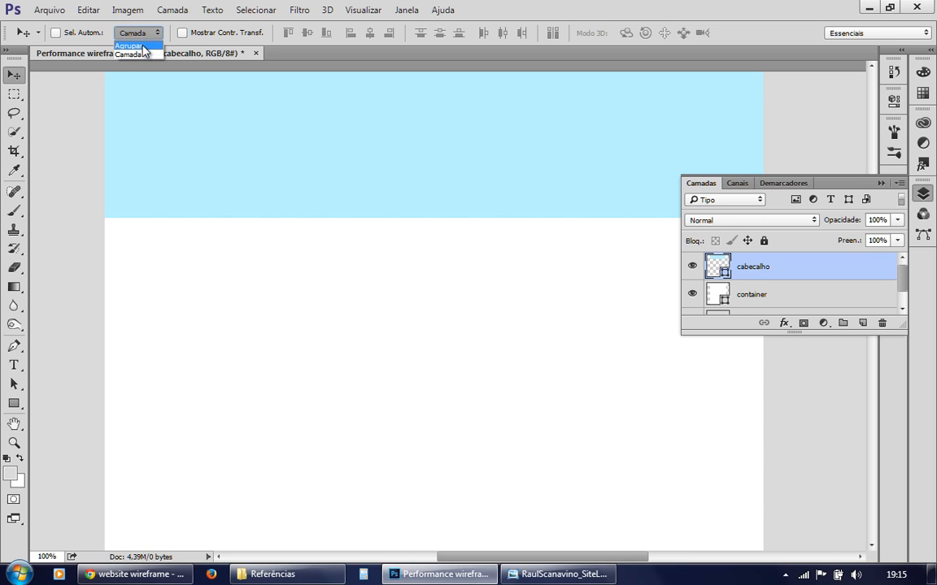
pyautogui.click(138, 45)
pyautogui.click(135, 36)
pyautogui.click(138, 46)
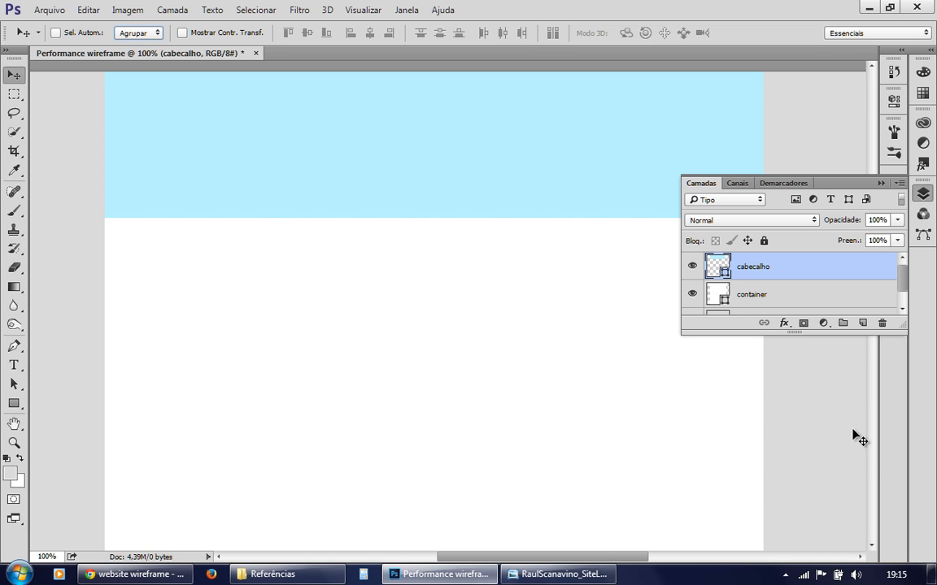
# Place the cabecalho layer in a new group of its own
pyautogui.click(830, 435)
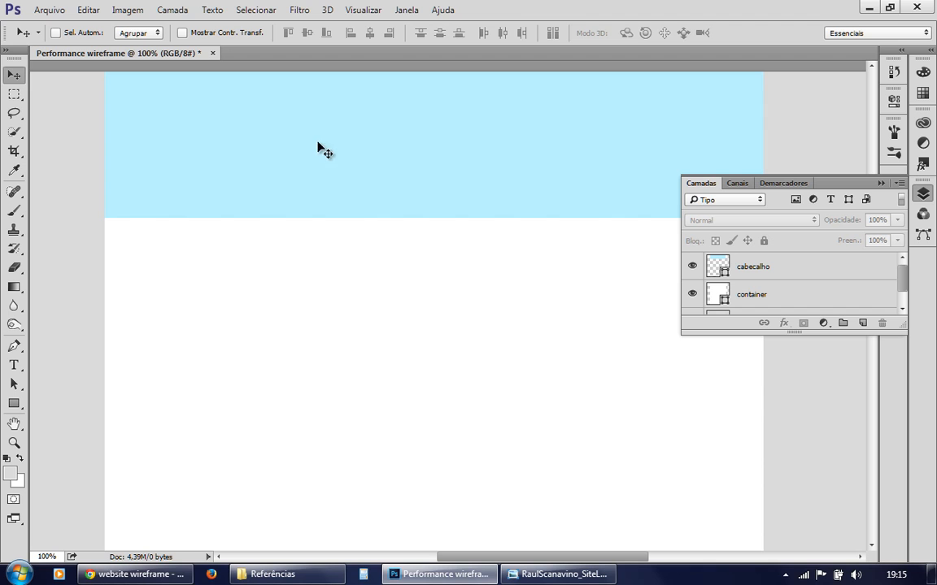
pyautogui.click(753, 274)
pyautogui.hotkey('ctrl', 'g')
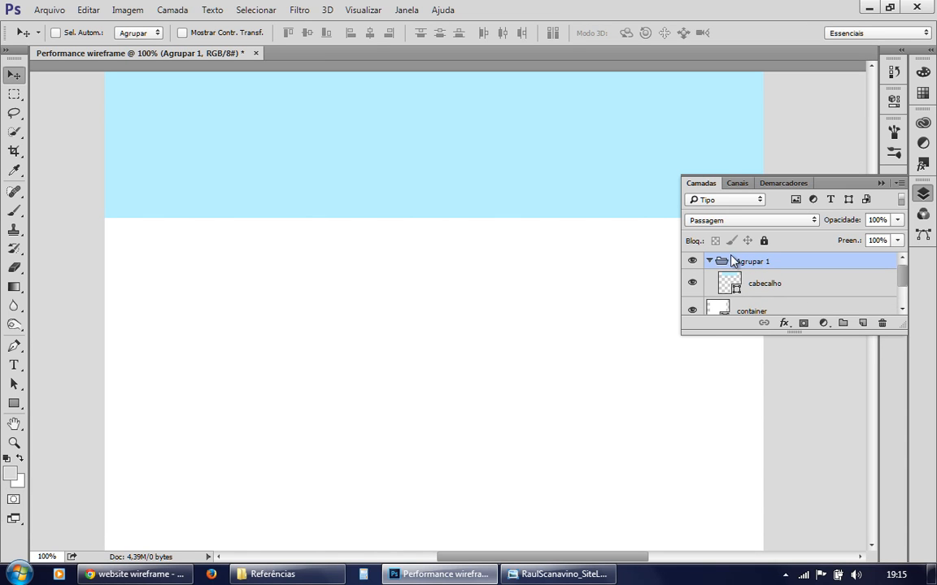
# Starting from the container layer, select the header's group on the canvas using temporary automatic selection
pyautogui.click(740, 311)
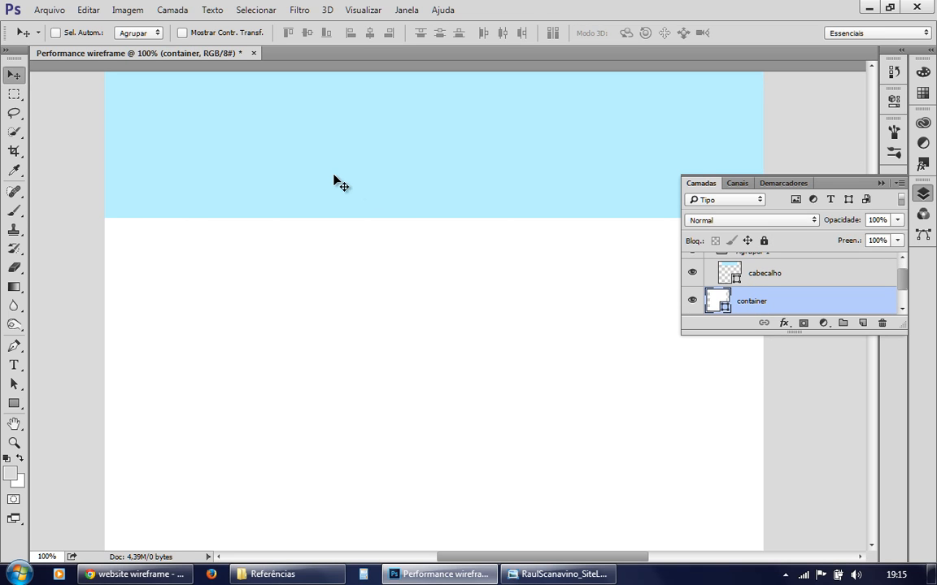
pyautogui.press('ctrl')
pyautogui.press('ctrl')
pyautogui.press('ctrl')
pyautogui.press('ctrl')
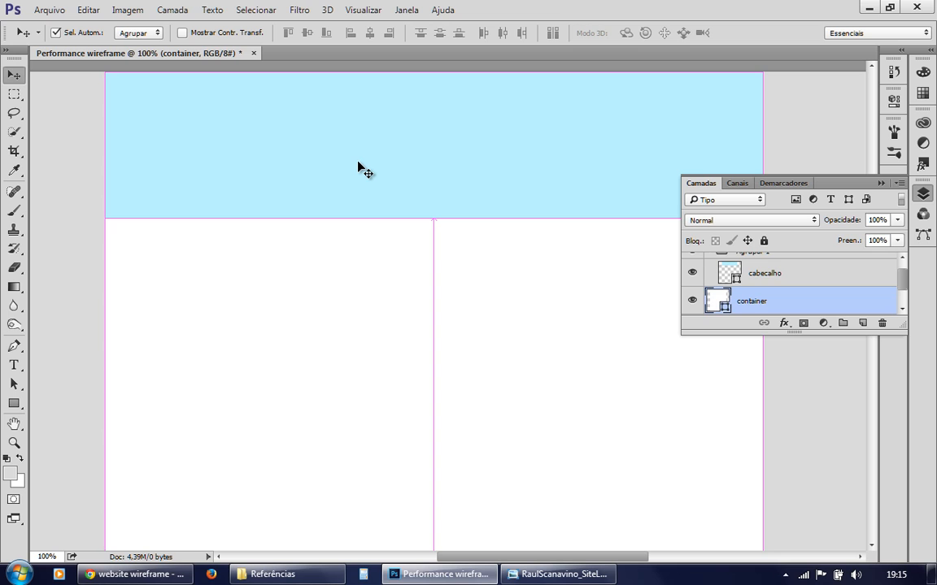
pyautogui.click(358, 163)
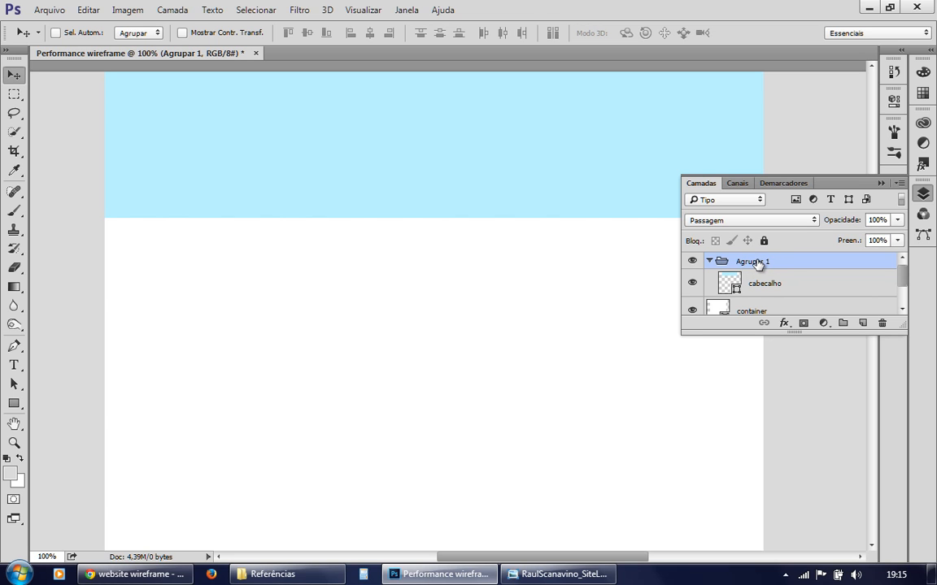
# Set the automatic selection target back to Camada (layer) and select the cabecalho layer directly on the canvas
pyautogui.click(135, 34)
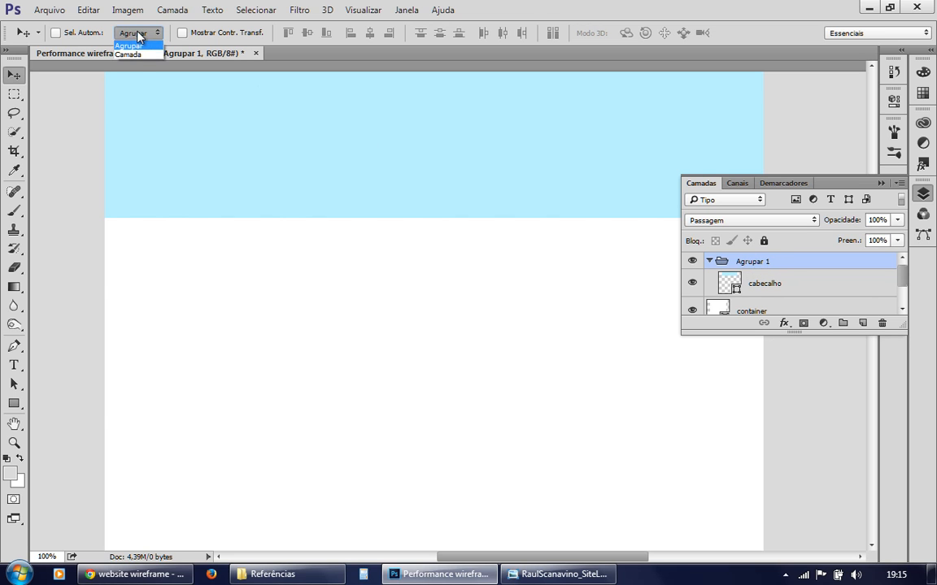
pyautogui.click(124, 47)
pyautogui.press('ctrl')
pyautogui.keyDown('ctrl'); pyautogui.click(377, 163); pyautogui.keyUp('ctrl')
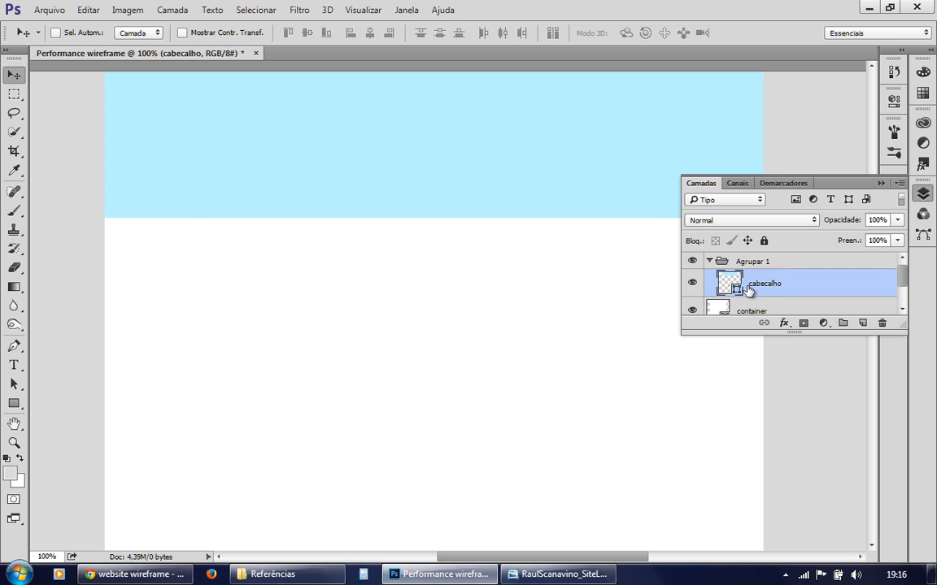
# Move the cabecalho layer out of the Agrupar 1 group and delete the empty group
pyautogui.moveTo(748, 277); pyautogui.dragTo(748, 250)
pyautogui.moveTo(784, 288); pyautogui.dragTo(882, 324)
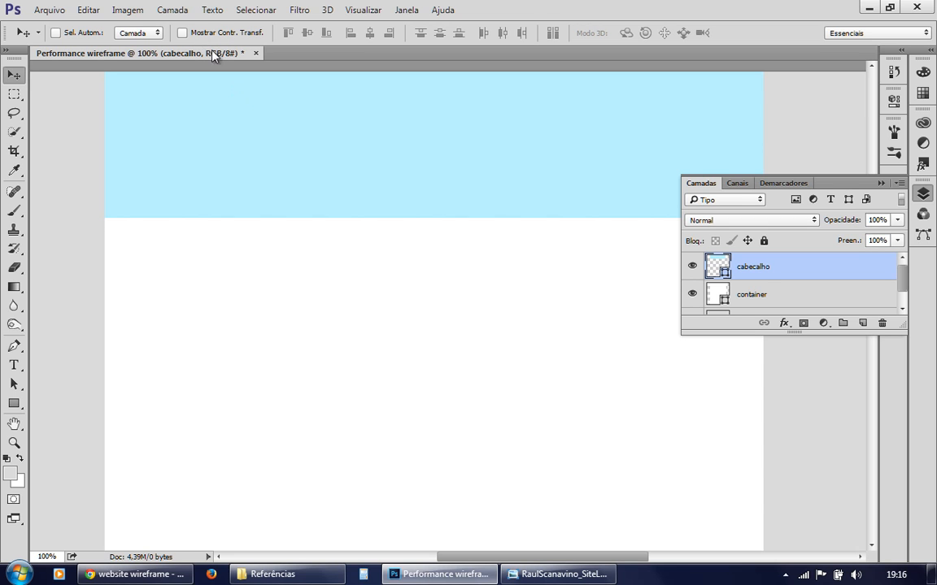
# Show the Move tool's transform controls around the header, and turn them off again
pyautogui.click(183, 33)
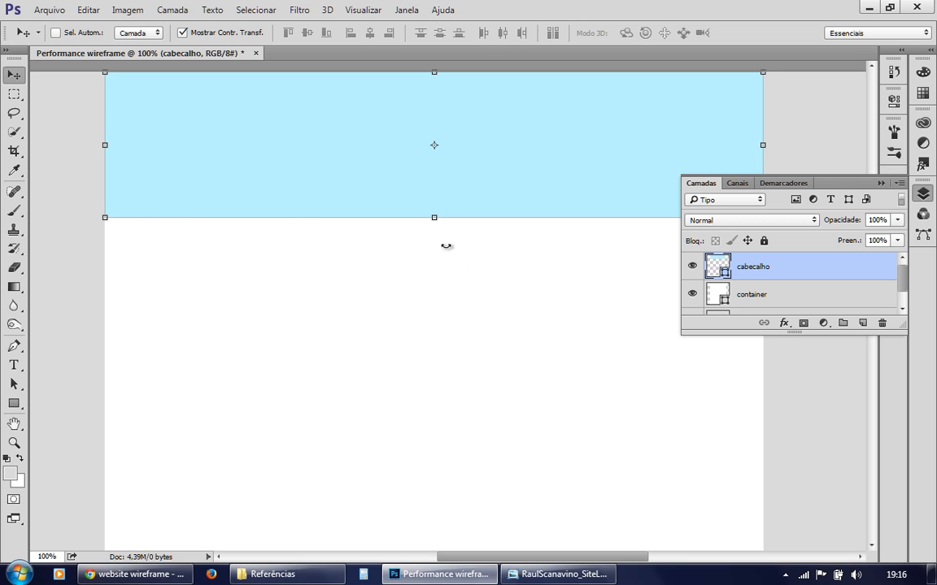
pyautogui.click(183, 32)
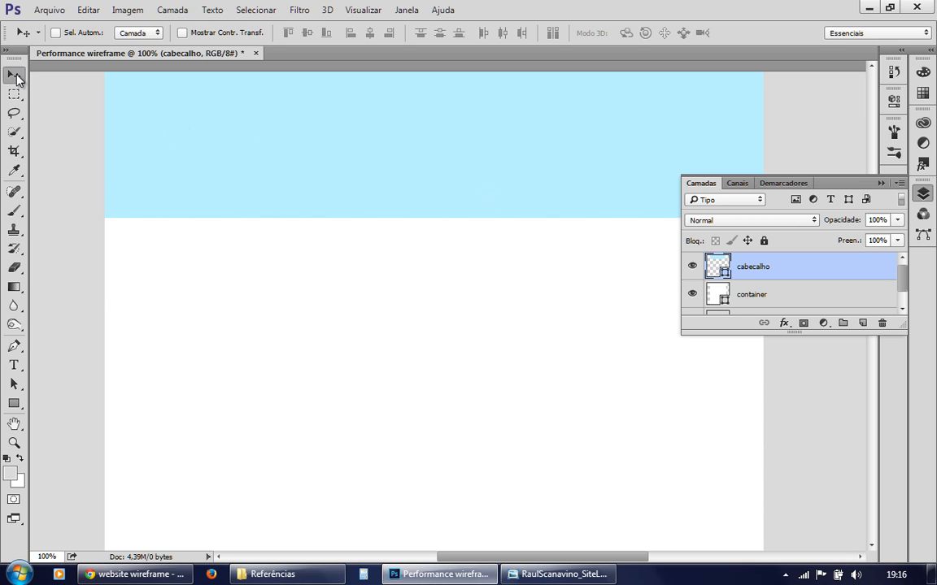
# Duplicate the header rectangle directly below the original and rename the copied layer menu
pyautogui.press('alt')
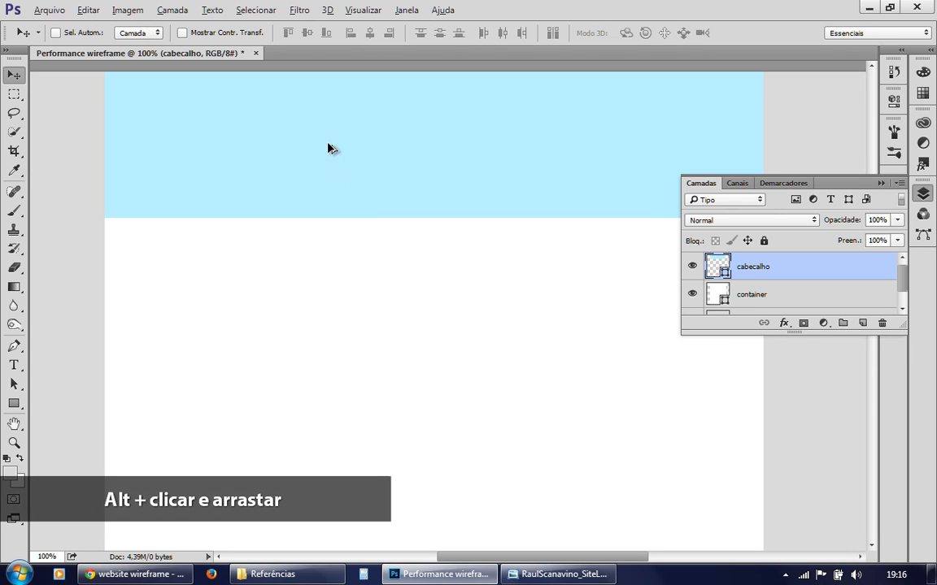
pyautogui.moveTo(322, 141); pyautogui.dragTo(324, 294)
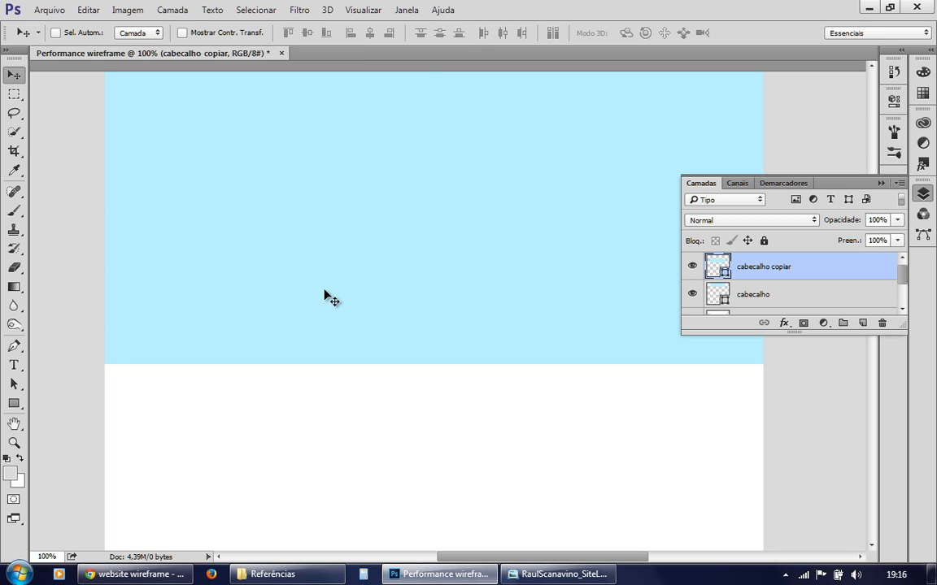
pyautogui.doubleClick(777, 271)
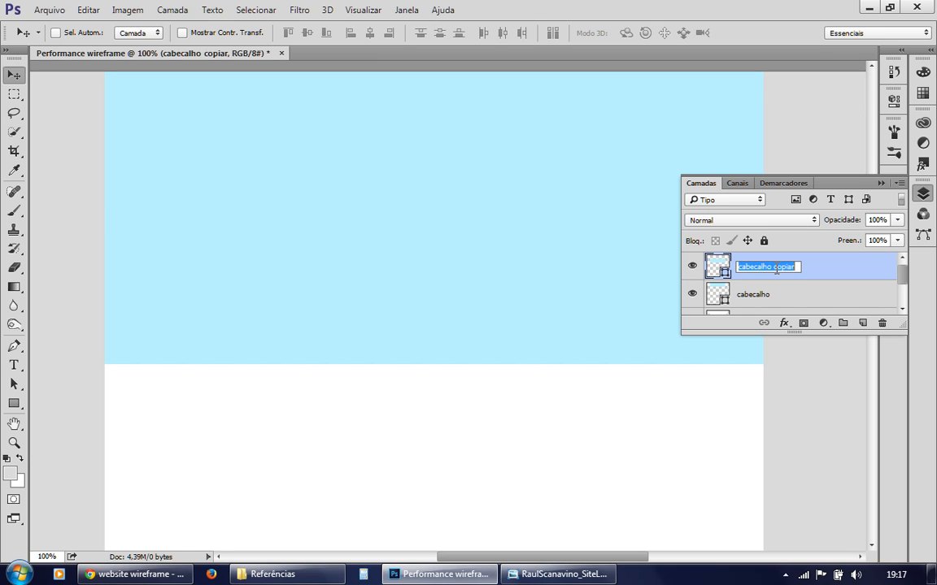
pyautogui.write('menu')
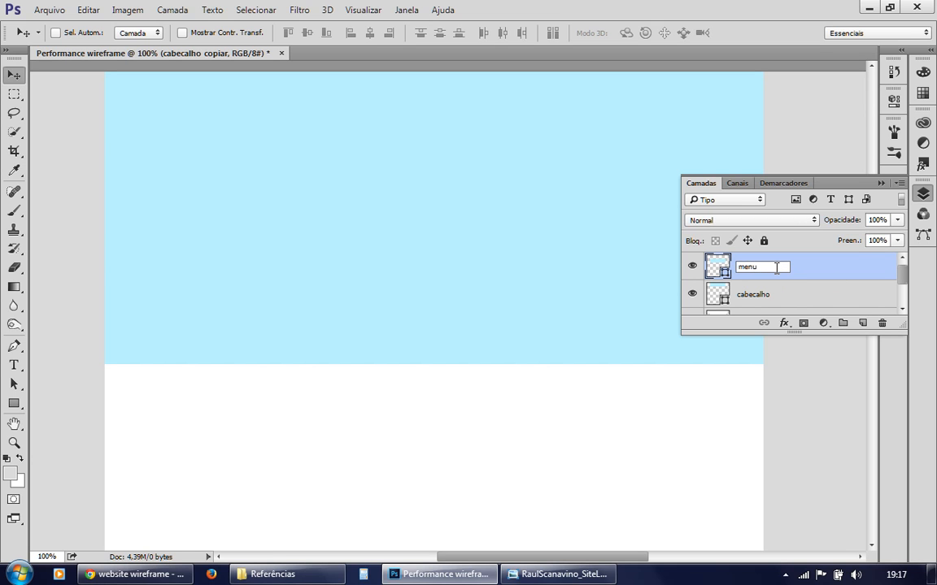
pyautogui.press('Return')
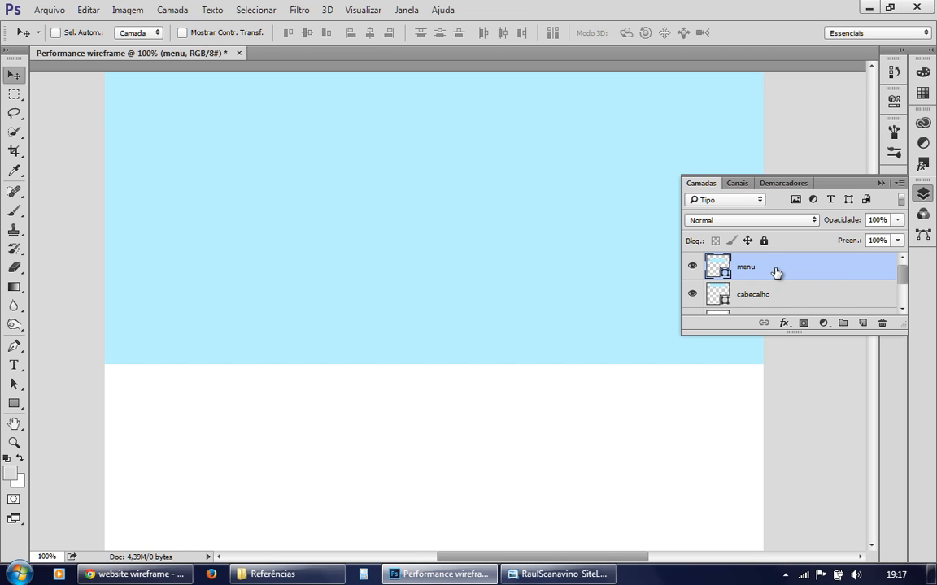
# Change the menu rectangle's solid fill colour to light purple
pyautogui.doubleClick(716, 268)
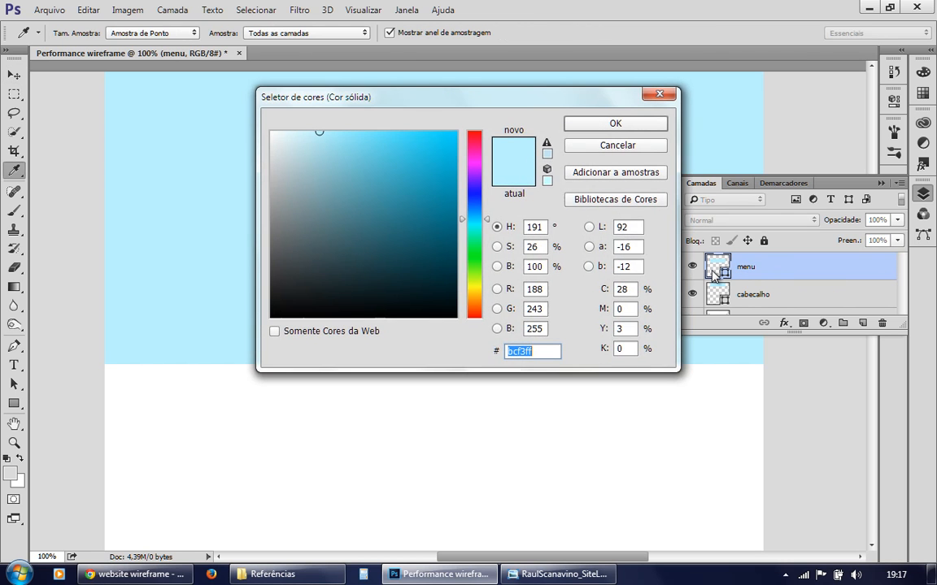
pyautogui.click(474, 211)
pyautogui.moveTo(474, 213)
pyautogui.mouseDown()
pyautogui.moveTo(474, 169)
pyautogui.moveTo(474, 178)
pyautogui.mouseUp()
pyautogui.moveTo(384, 137); pyautogui.dragTo(364, 125)
pyautogui.click(645, 124)
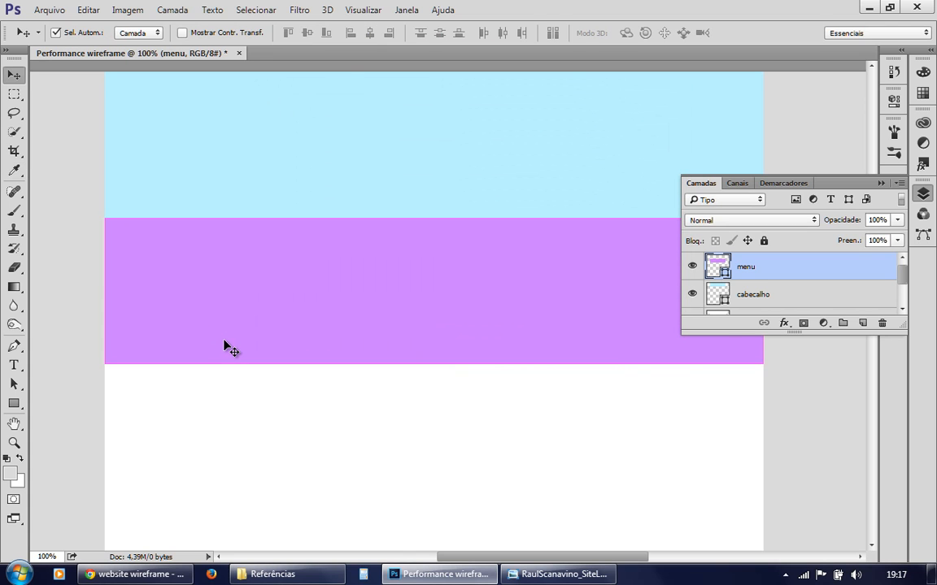
# Transform the menu rectangle from its top-centre reference point, setting its height to 40 px
pyautogui.hotkey('ctrl', 't')
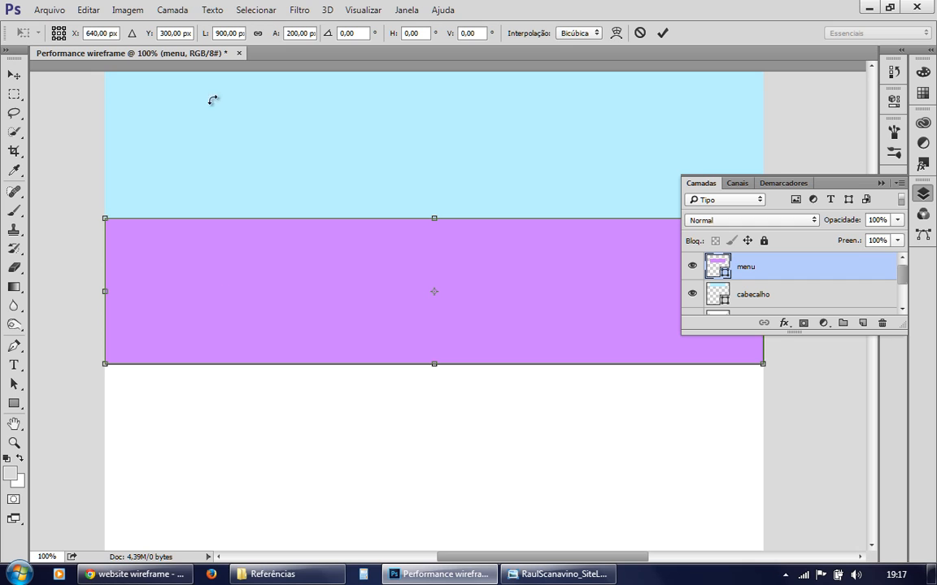
pyautogui.press('ctrl')
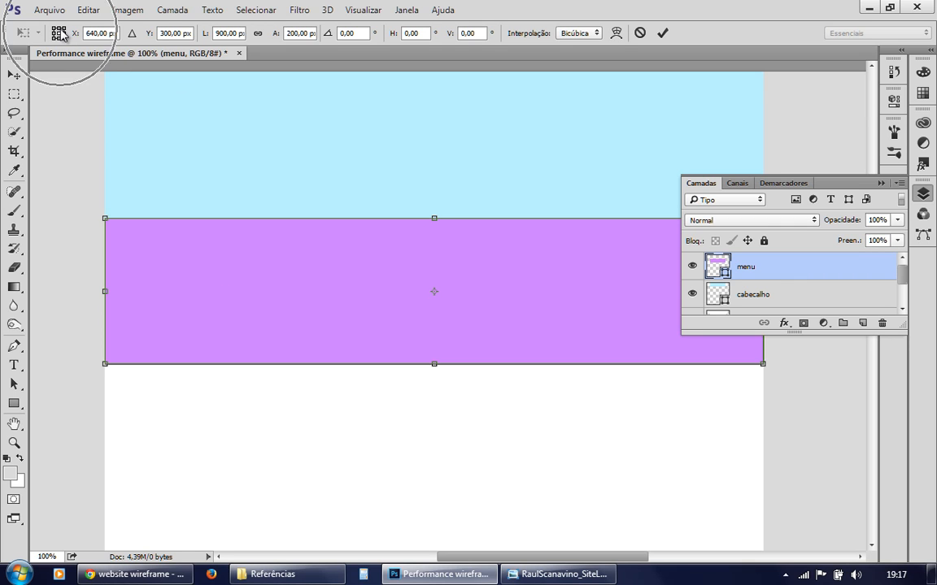
pyautogui.click(58, 29)
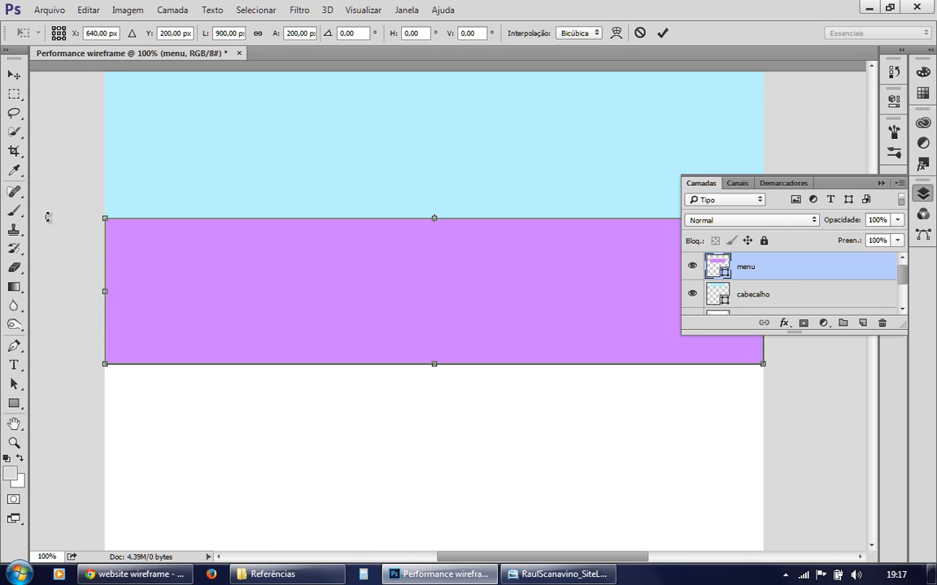
pyautogui.click(291, 34)
pyautogui.write('60')
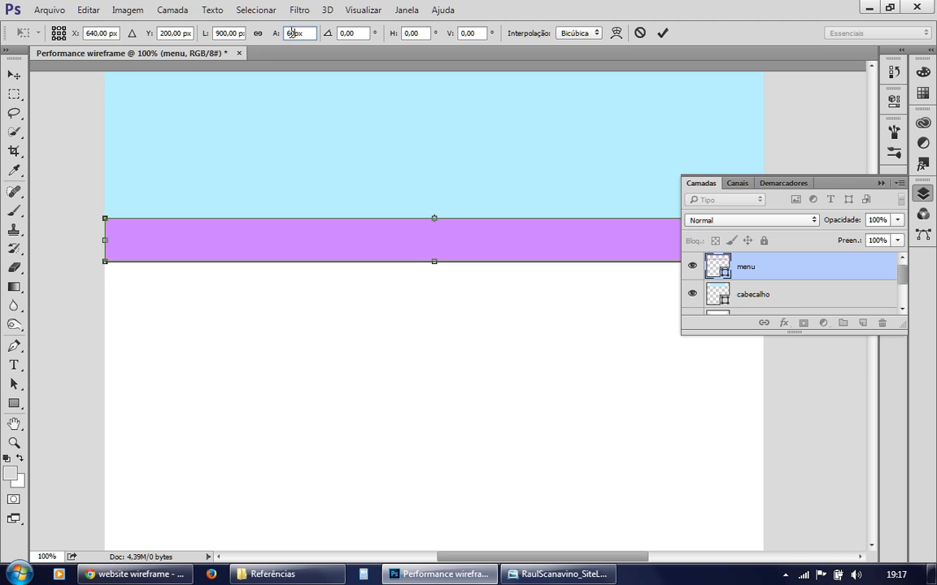
pyautogui.write('4')
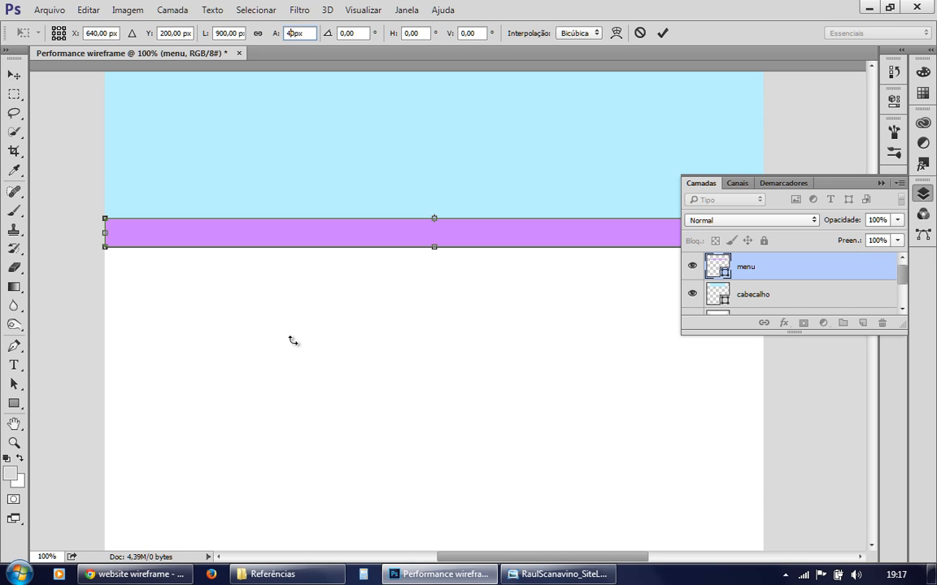
pyautogui.press('Return')
pyautogui.doubleClick(282, 232)
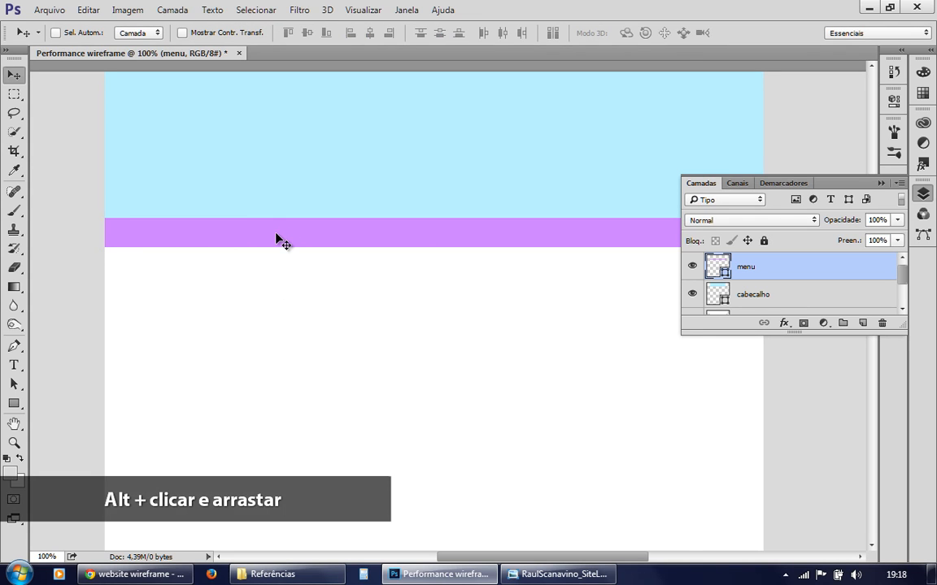
# Duplicate the purple menu bar directly below itself and rename the copied layer slider
pyautogui.keyDown('alt'); pyautogui.moveTo(276, 234); pyautogui.dragTo(278, 269); pyautogui.keyUp('alt')
pyautogui.doubleClick(744, 267)
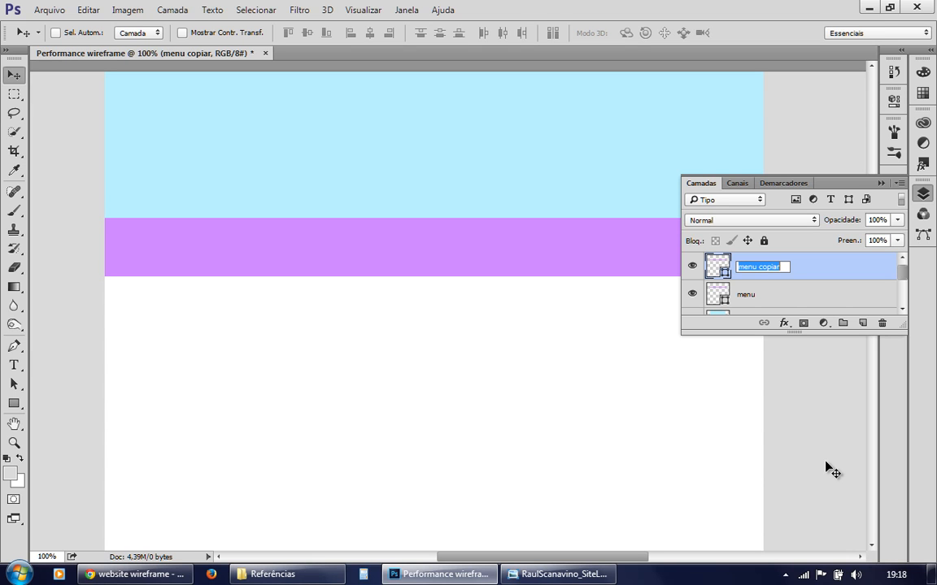
pyautogui.write('slider')
pyautogui.press('Return')
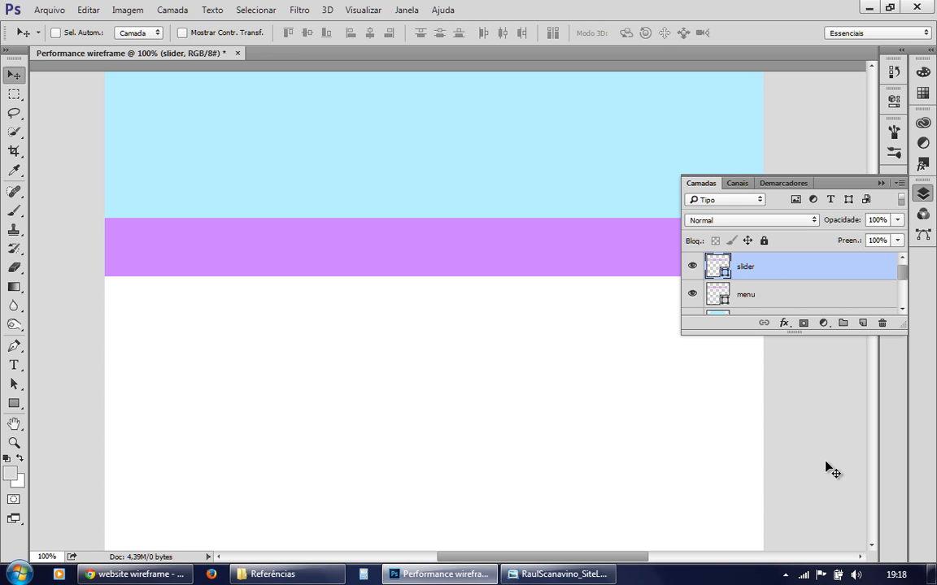
# Change the slider rectangle's solid fill colour to the neutral grey #bcbcbc
pyautogui.doubleClick(723, 267)
pyautogui.moveTo(376, 272); pyautogui.dragTo(244, 179)
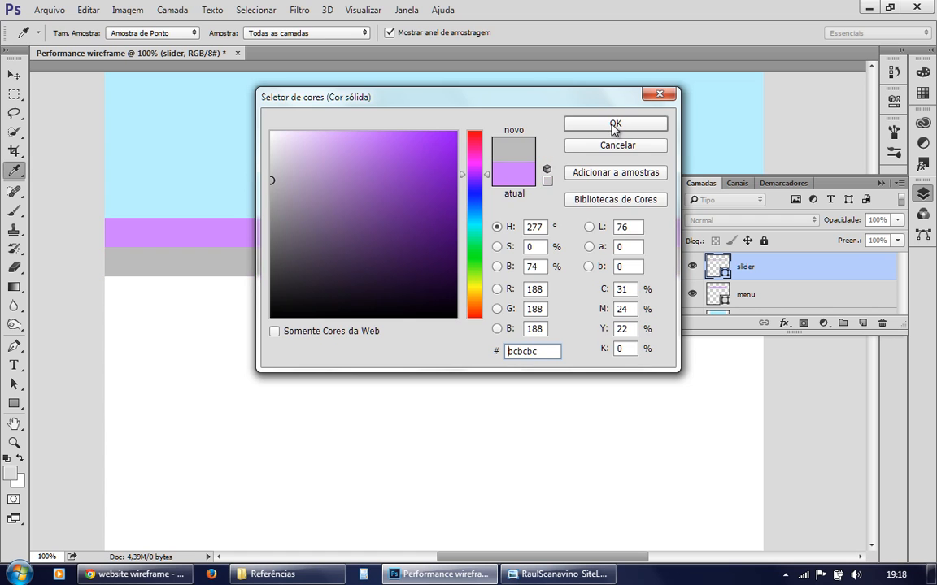
pyautogui.click(615, 124)
pyautogui.press('v')
pyautogui.click(226, 417)
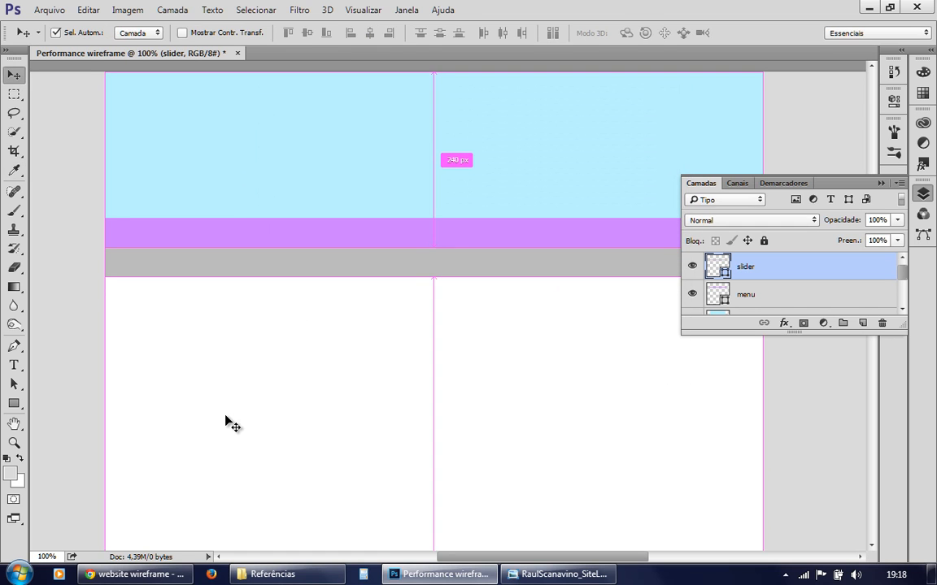
# Transform the slider rectangle from its top-centre reference point, setting its height to 300 px
pyautogui.hotkey('ctrl', 't')
pyautogui.click(59, 28)
pyautogui.moveTo(303, 33); pyautogui.dragTo(269, 32)
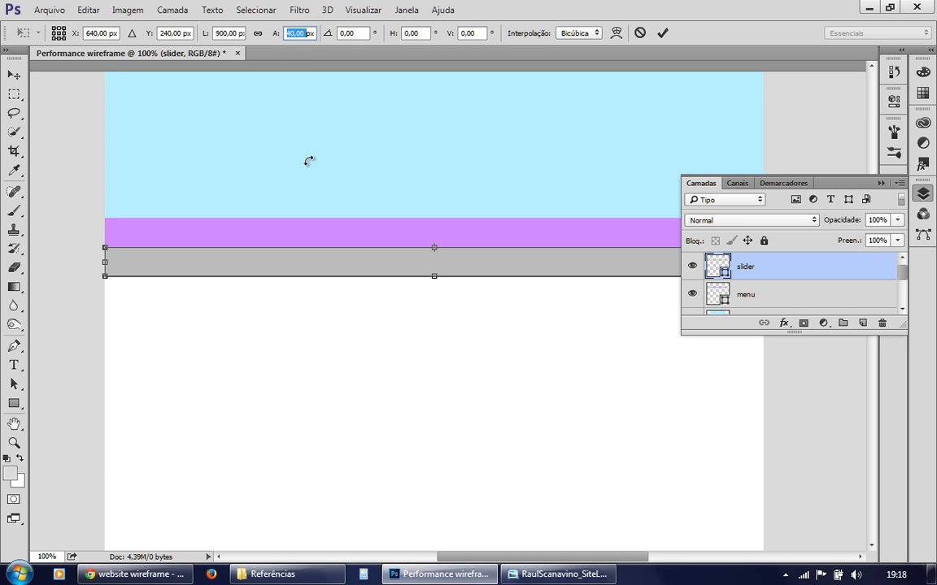
pyautogui.write('300')
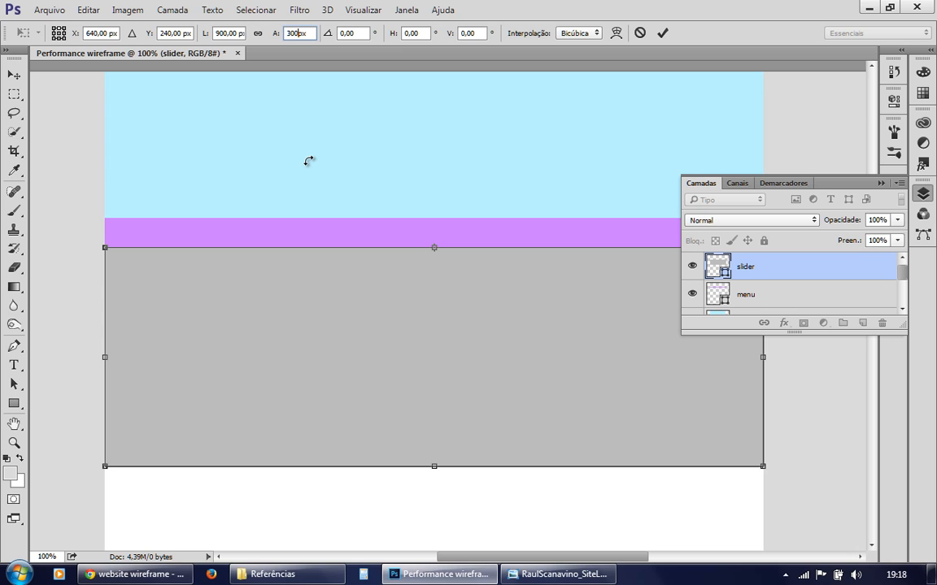
pyautogui.press('Return')
pyautogui.press('Return')
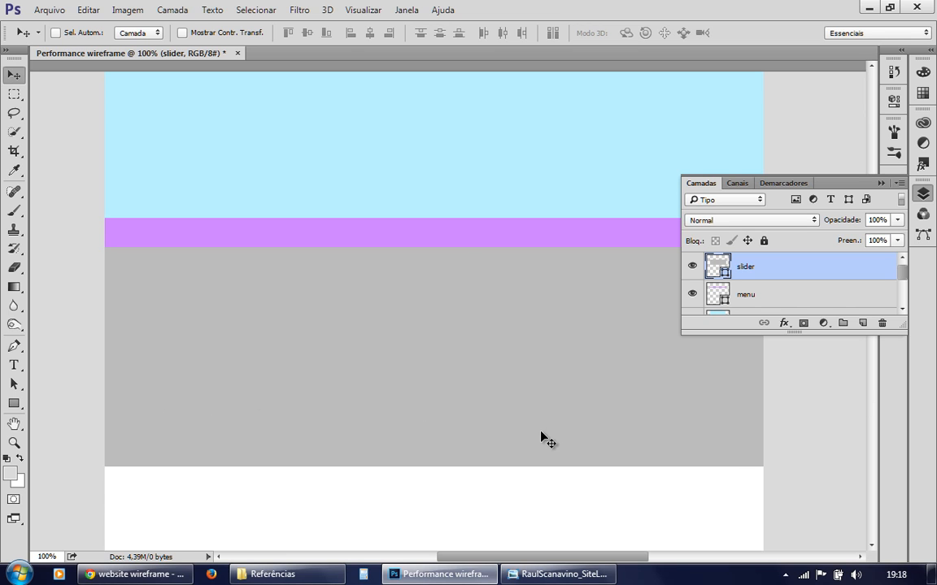
# Duplicate the grey slider rectangle directly below itself and rename the copied layer colunaE
pyautogui.scroll(-5, 410, 378)
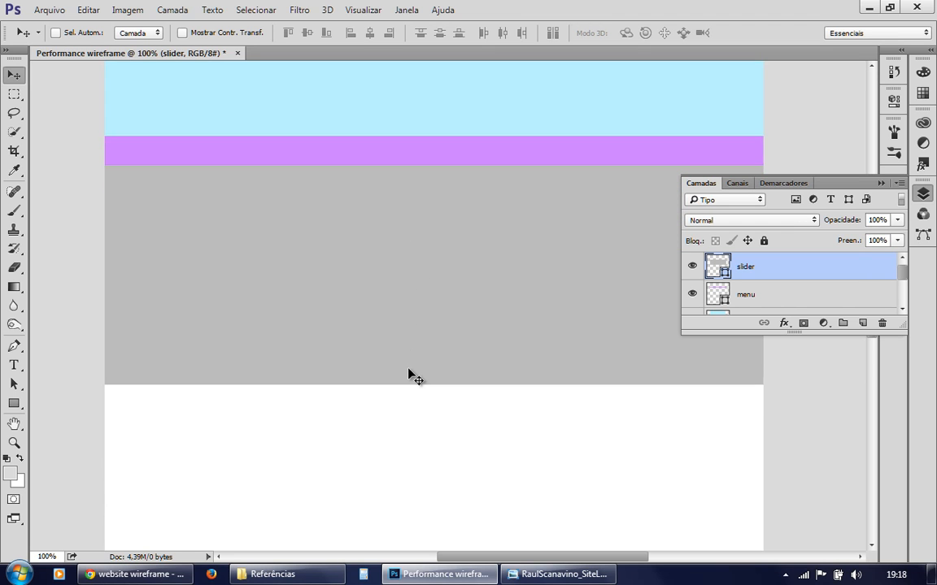
pyautogui.scroll(-2, 415, 377)
pyautogui.scroll(3, 415, 377)
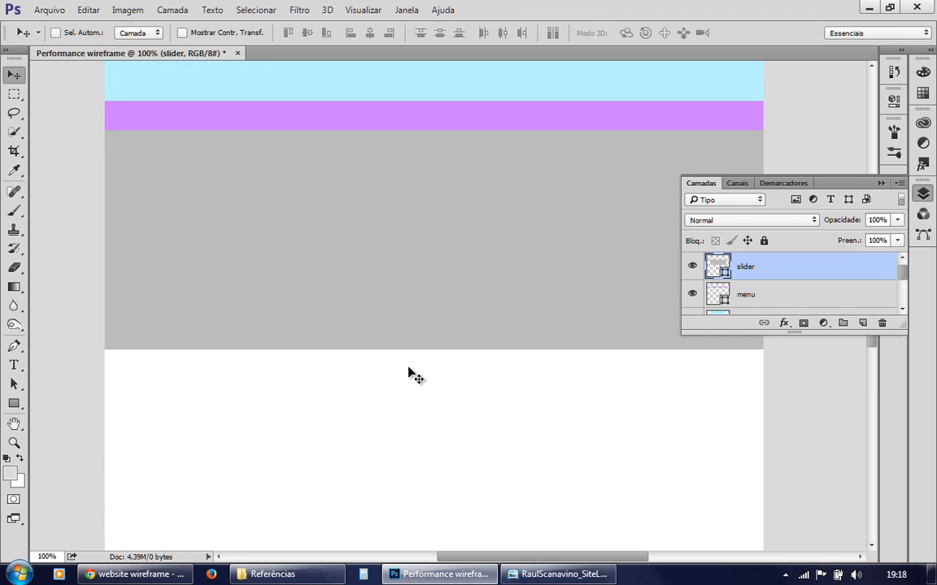
pyautogui.moveTo(395, 290)
pyautogui.mouseDown()
pyautogui.moveTo(392, 190)
pyautogui.moveTo(399, 333)
pyautogui.moveTo(402, 282)
pyautogui.mouseUp()
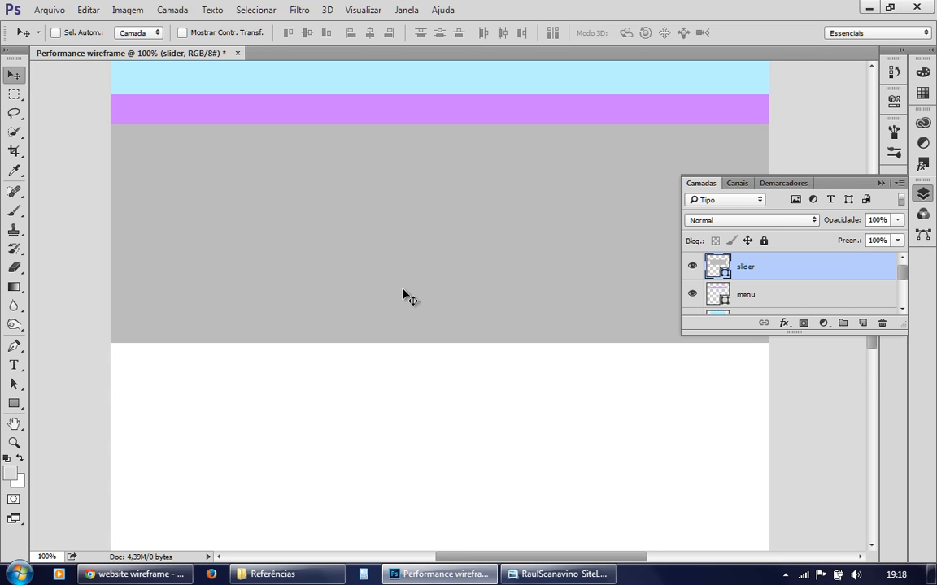
pyautogui.moveTo(439, 361); pyautogui.dragTo(438, 254)
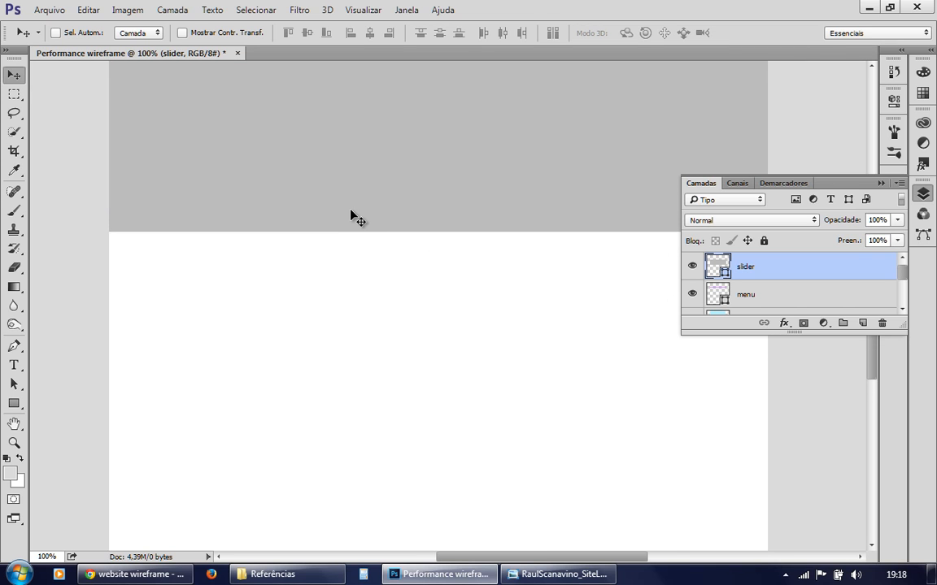
pyautogui.moveTo(355, 153); pyautogui.dragTo(362, 367)
pyautogui.doubleClick(762, 268)
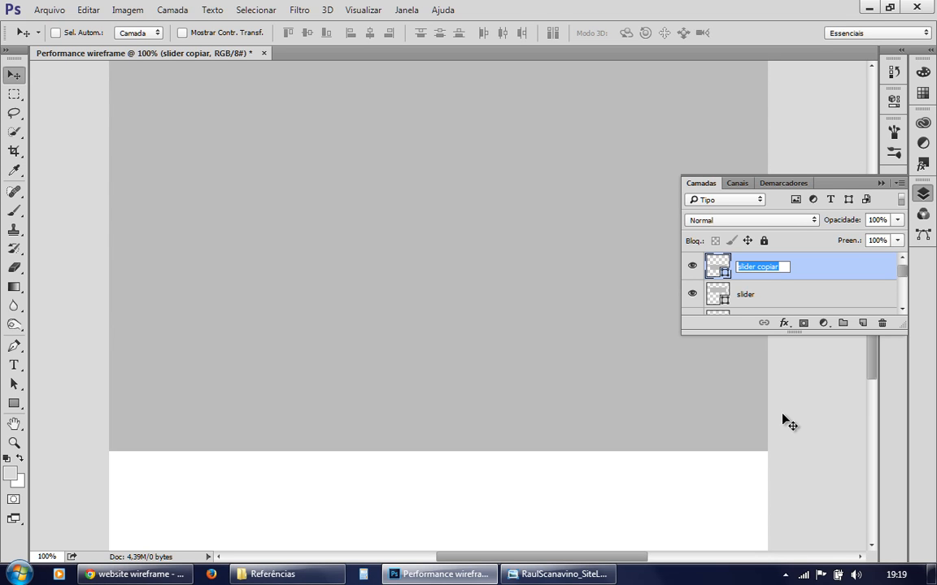
pyautogui.write('colunaE')
pyautogui.press('Return')
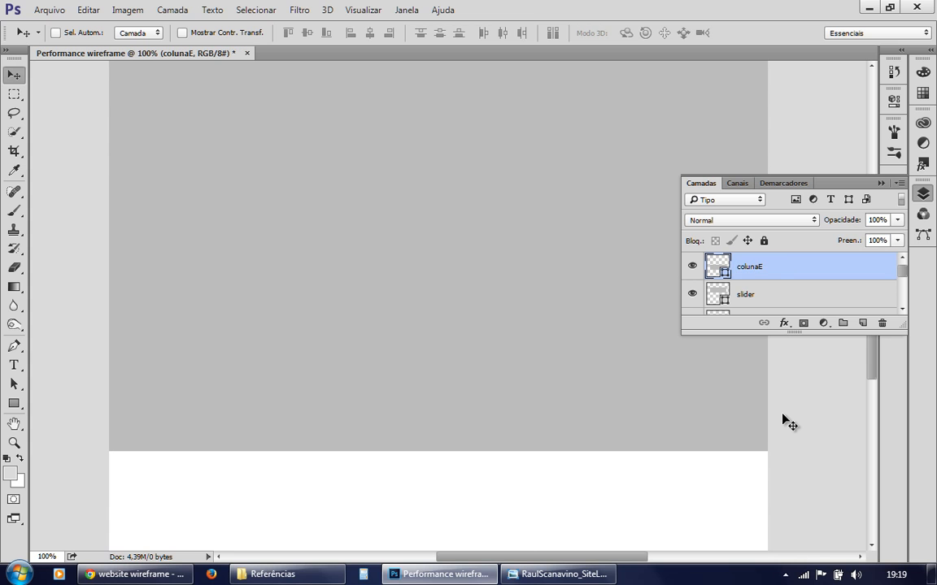
# Change the colunaE rectangle's solid fill colour to the pale yellow #fdffbd
pyautogui.doubleClick(720, 268)
pyautogui.click(474, 287)
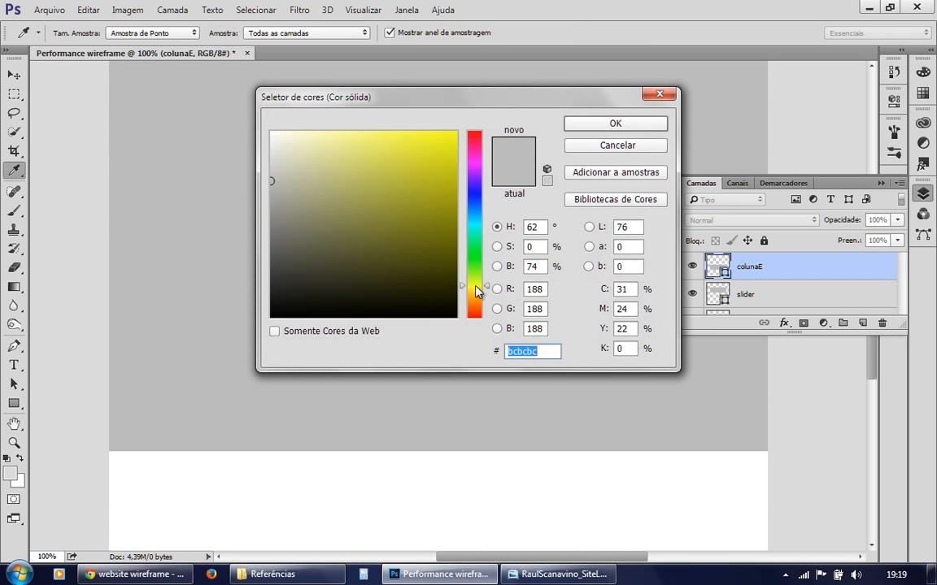
pyautogui.click(319, 132)
pyautogui.click(567, 127)
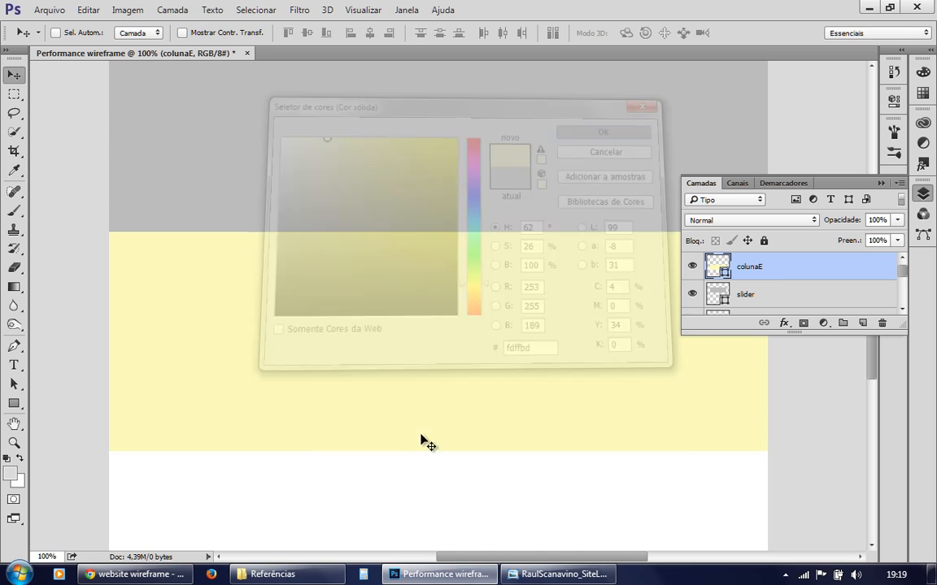
# Transform the colunaE rectangle from its top-left reference point, setting its width to 600 px and height to 500 px
pyautogui.hotkey('ctrl', 't')
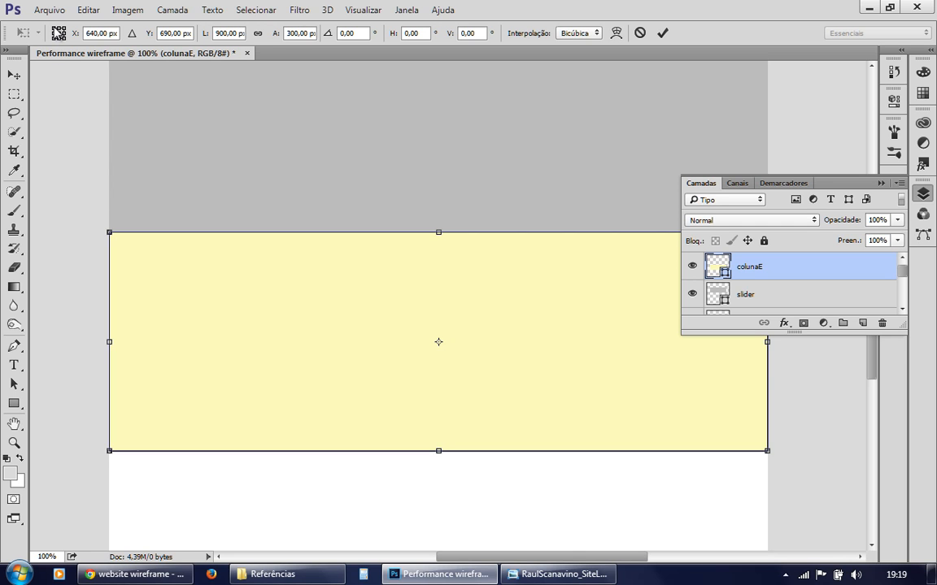
pyautogui.moveTo(438, 346); pyautogui.dragTo(109, 235)
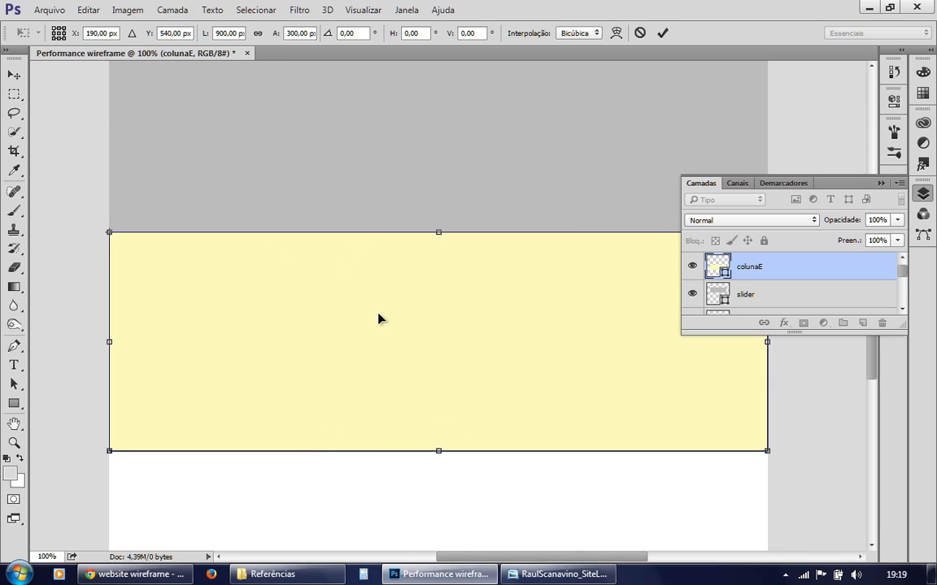
pyautogui.click(220, 33)
pyautogui.write('600')
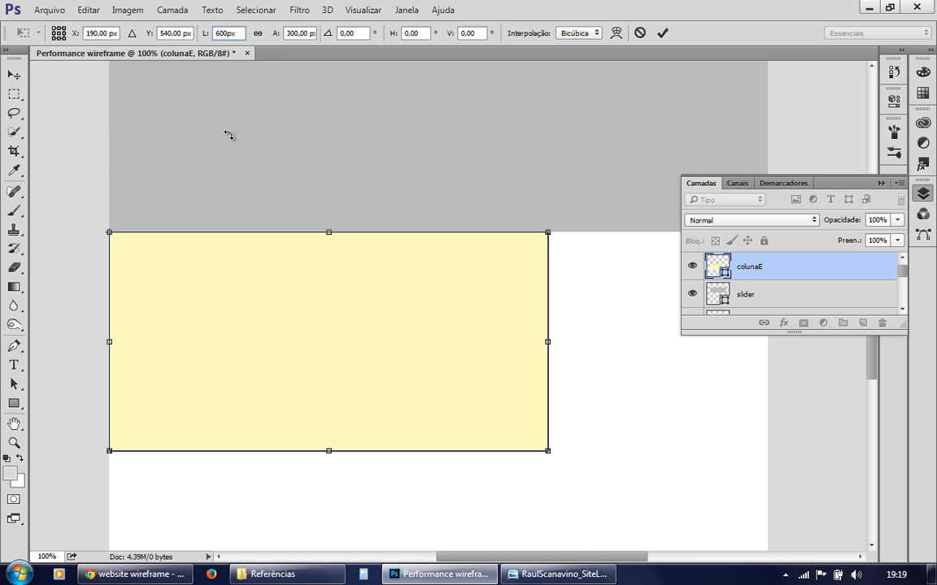
pyautogui.click(296, 34)
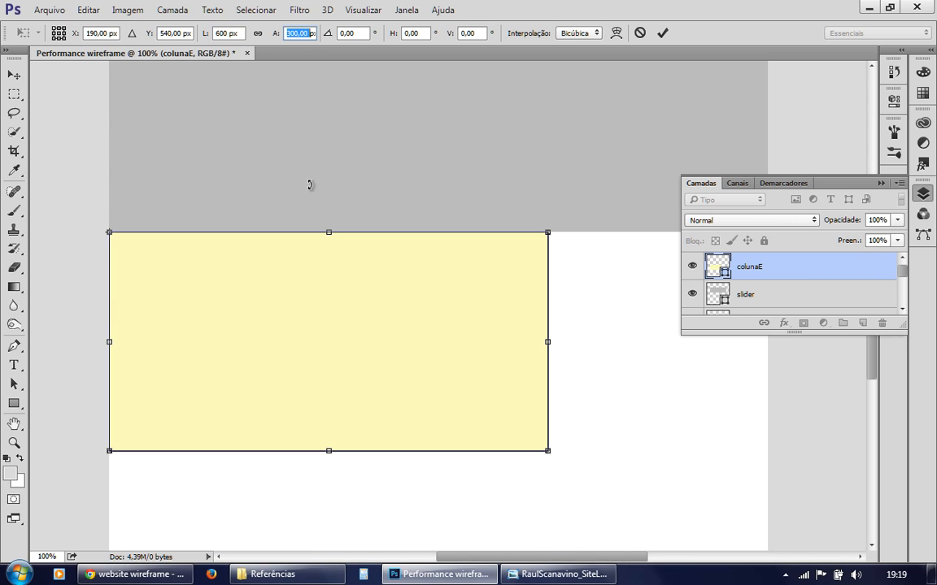
pyautogui.write('495')
pyautogui.press('Return')
pyautogui.write('500')
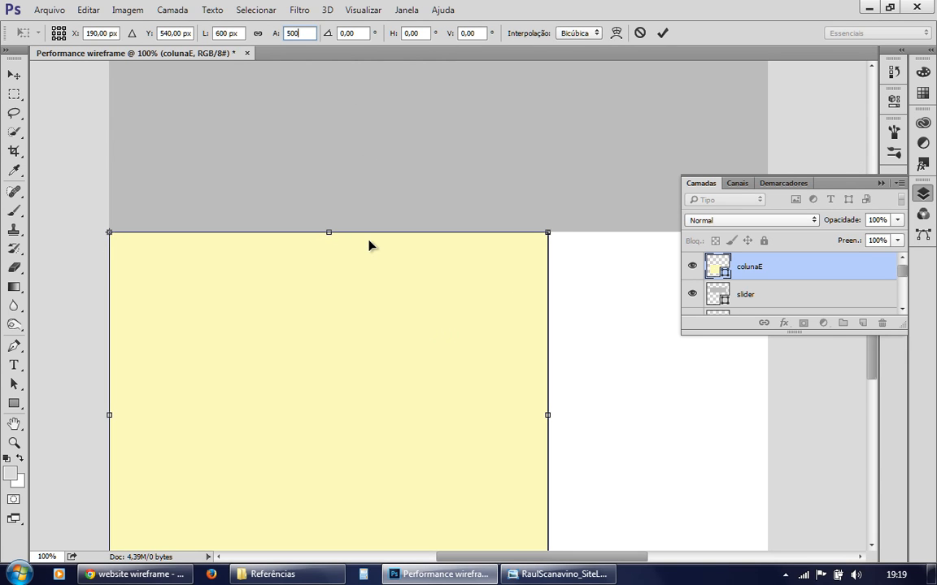
pyautogui.press('Return')
pyautogui.press('Return')
# Duplicate the yellow colunaE rectangle sideways to align with the page container's right edge and rename the copied layer colunaD
pyautogui.moveTo(873, 366); pyautogui.dragTo(874, 389)
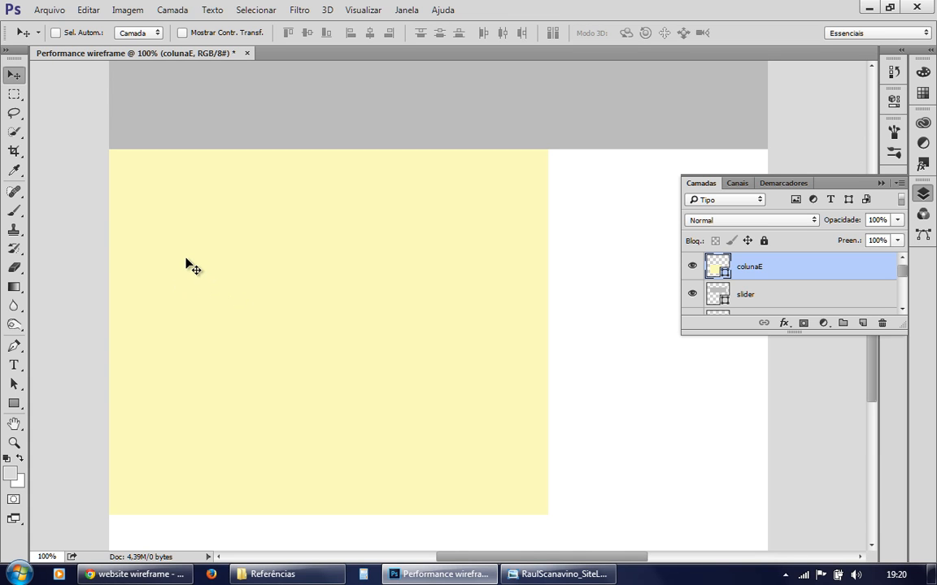
pyautogui.moveTo(178, 261); pyautogui.dragTo(360, 257)
pyautogui.moveTo(398, 255); pyautogui.dragTo(398, 256)
pyautogui.doubleClick(770, 268)
pyautogui.write('colunaD')
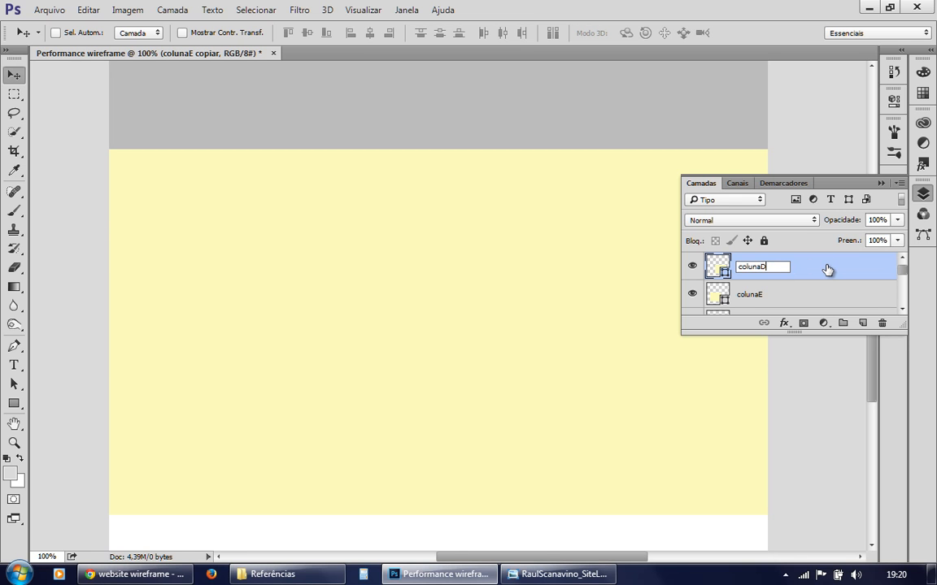
pyautogui.press('Return')
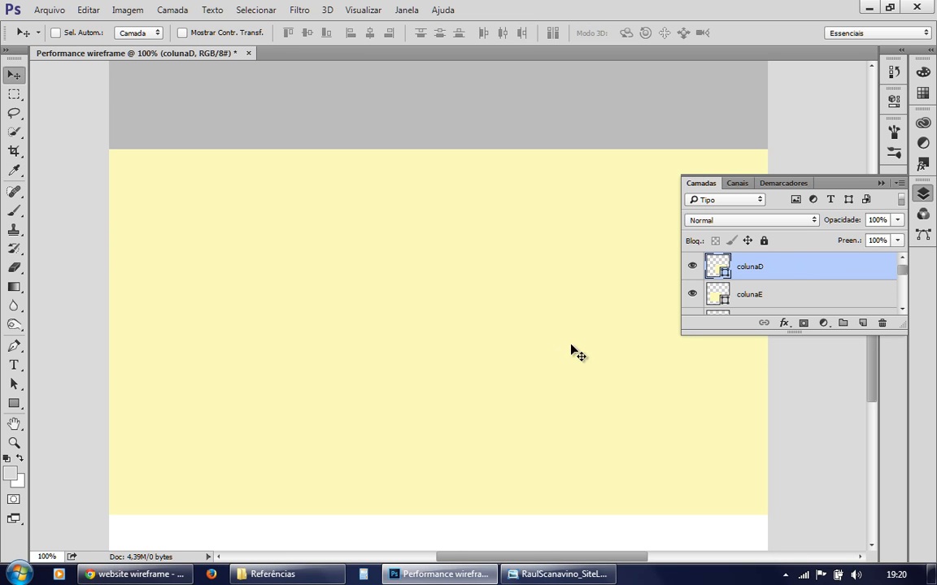
# Change the colunaD rectangle's solid fill colour to the pale green #e2ffbd
pyautogui.doubleClick(718, 262)
pyautogui.click(476, 275)
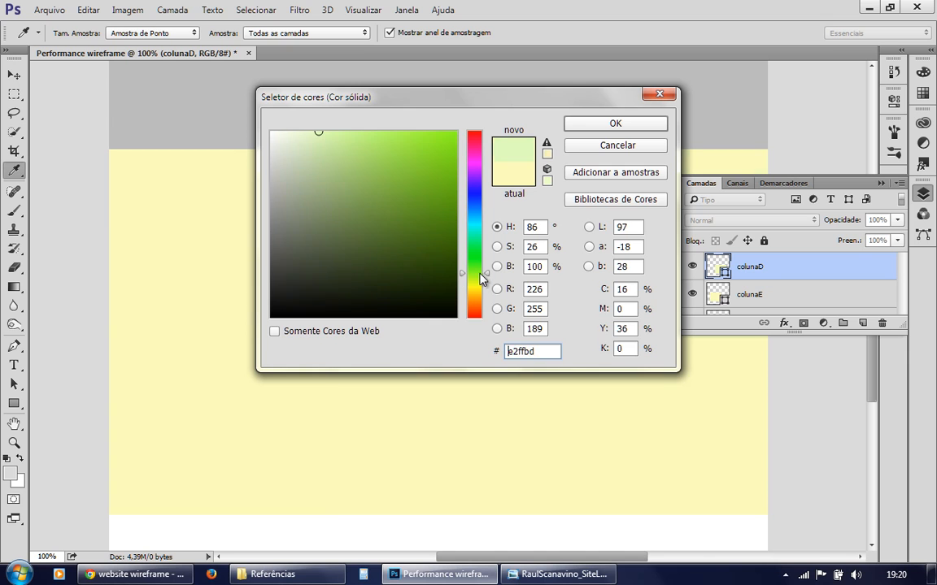
pyautogui.click(599, 124)
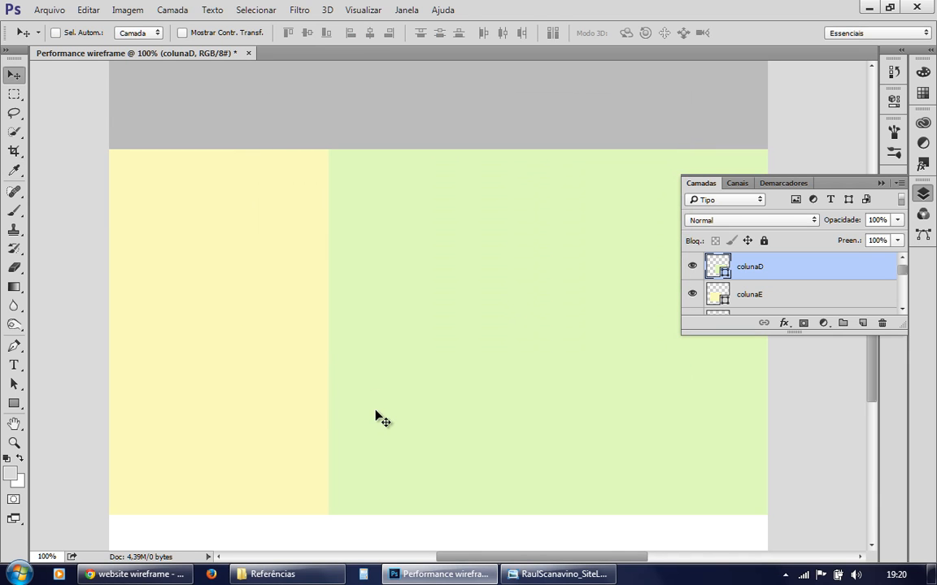
# Narrow the colunaD rectangle from its left side to 300 px wide so it meets colunaE's right edge
pyautogui.hotkey('ctrl', 't')
pyautogui.moveTo(327, 332); pyautogui.dragTo(549, 333)
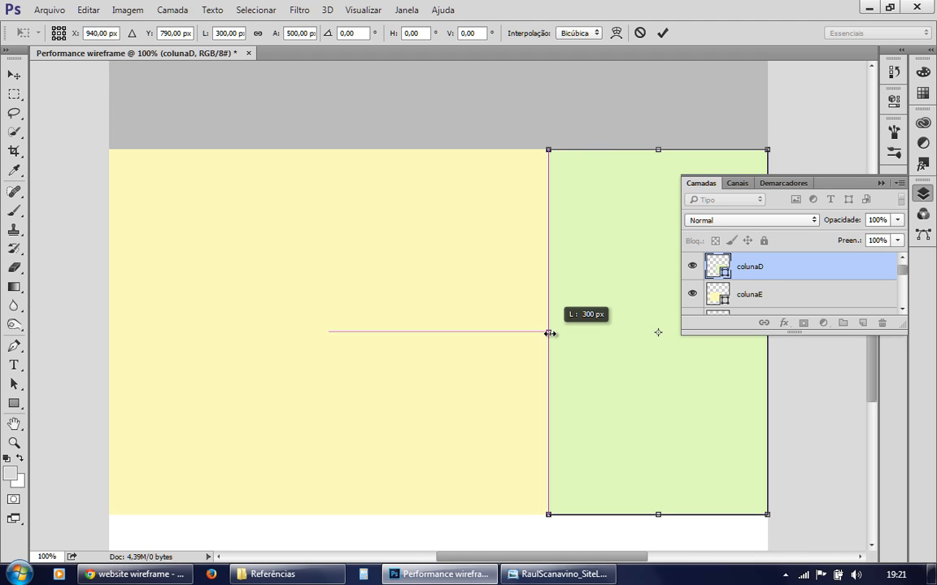
pyautogui.moveTo(550, 334); pyautogui.dragTo(550, 333)
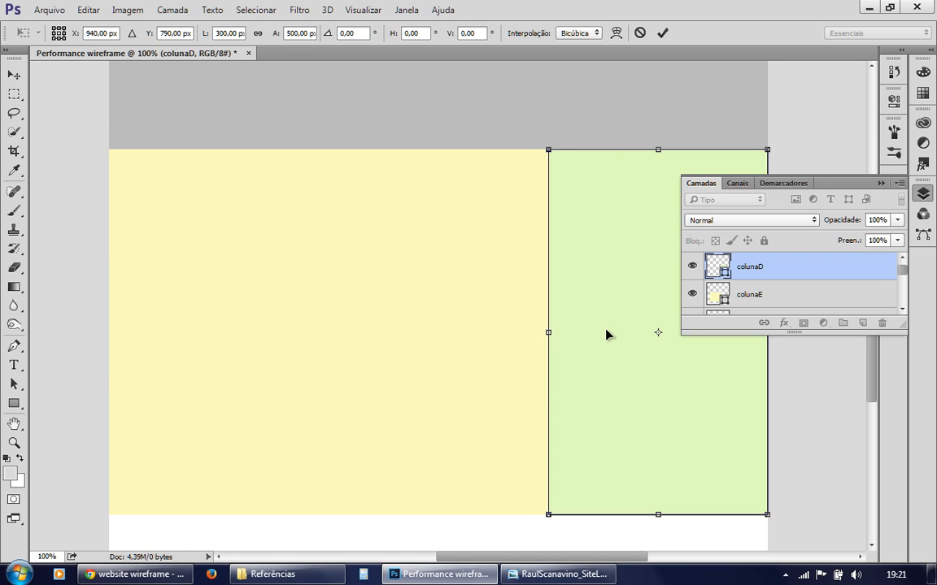
pyautogui.press('Return')
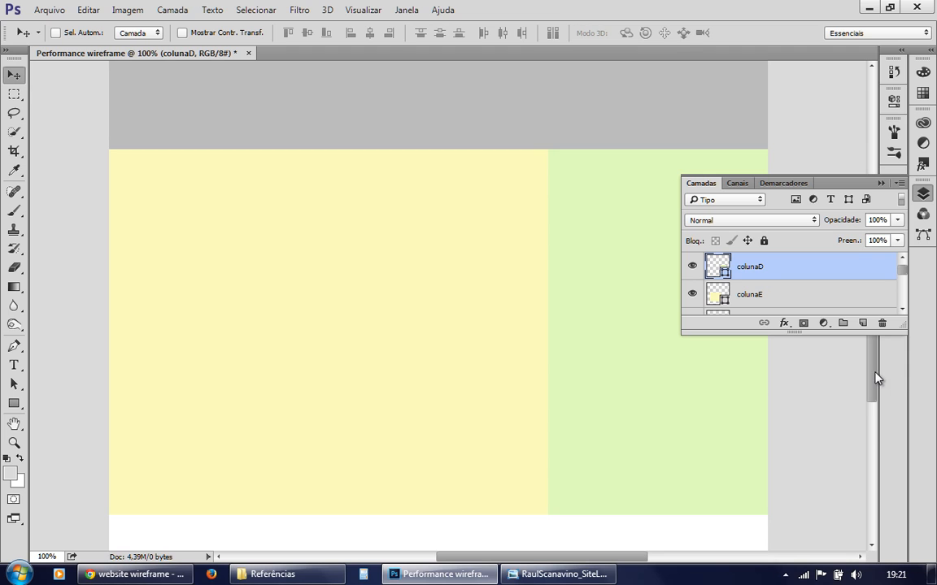
# Duplicate colunaD to the page's bottom-left corner and resize the copy to 900 × 160 px, filling the space beneath both columns
pyautogui.scroll(-4, 787, 334)
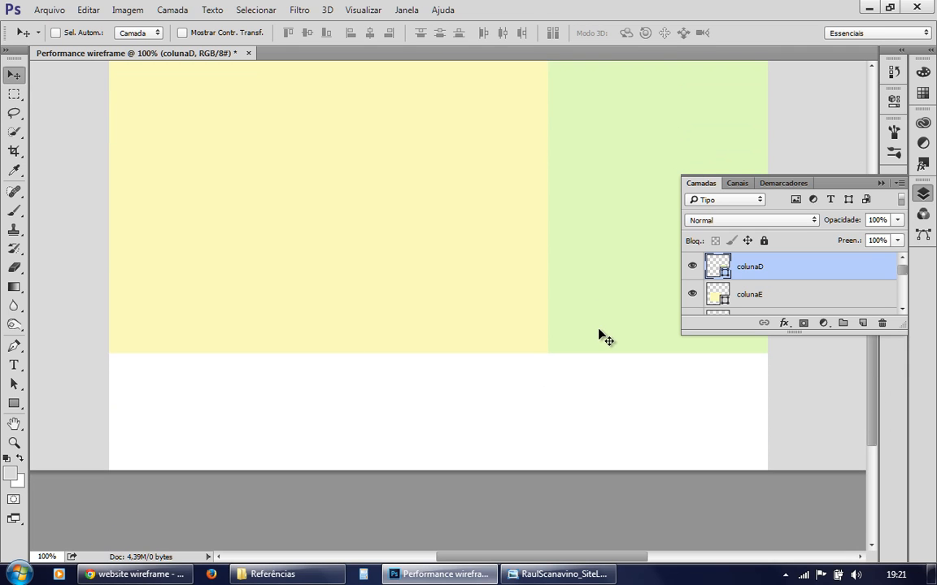
pyautogui.moveTo(602, 336); pyautogui.dragTo(187, 465)
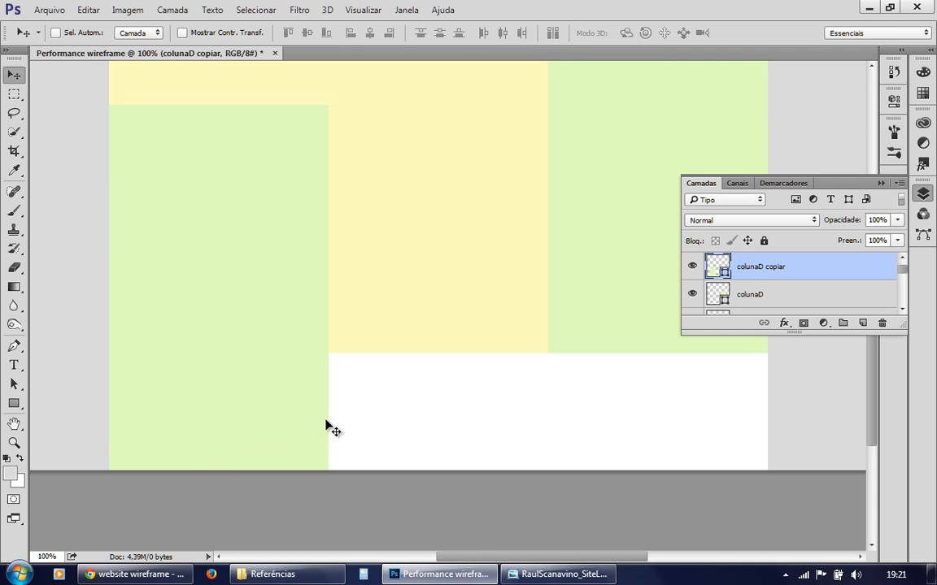
pyautogui.hotkey('ctrl', 't')
pyautogui.moveTo(328, 101); pyautogui.dragTo(768, 355)
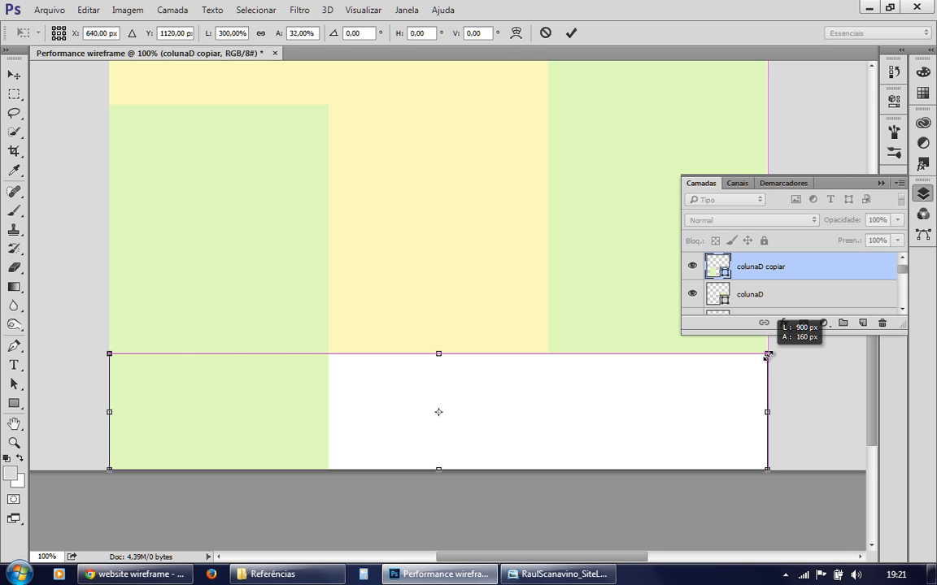
pyautogui.moveTo(768, 355); pyautogui.dragTo(768, 356)
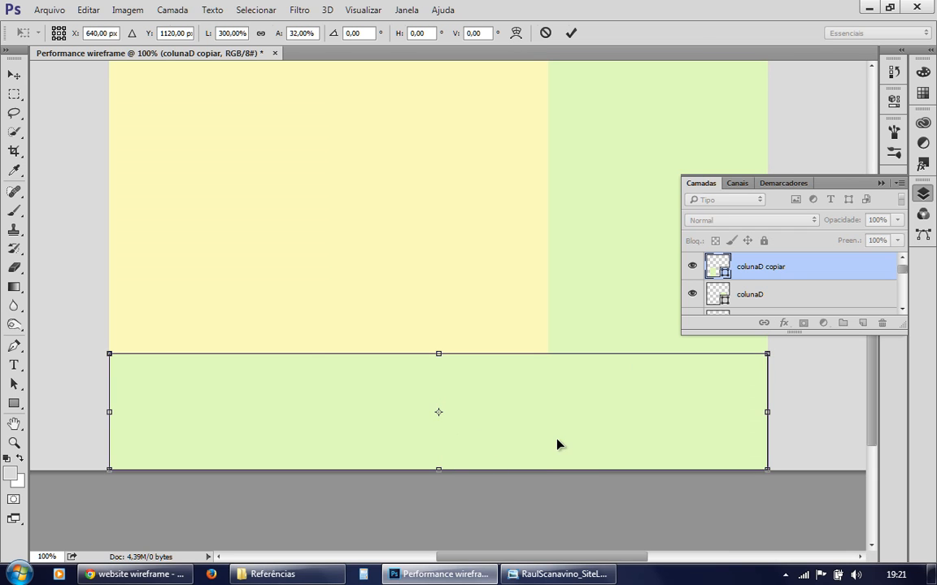
pyautogui.press('Return')
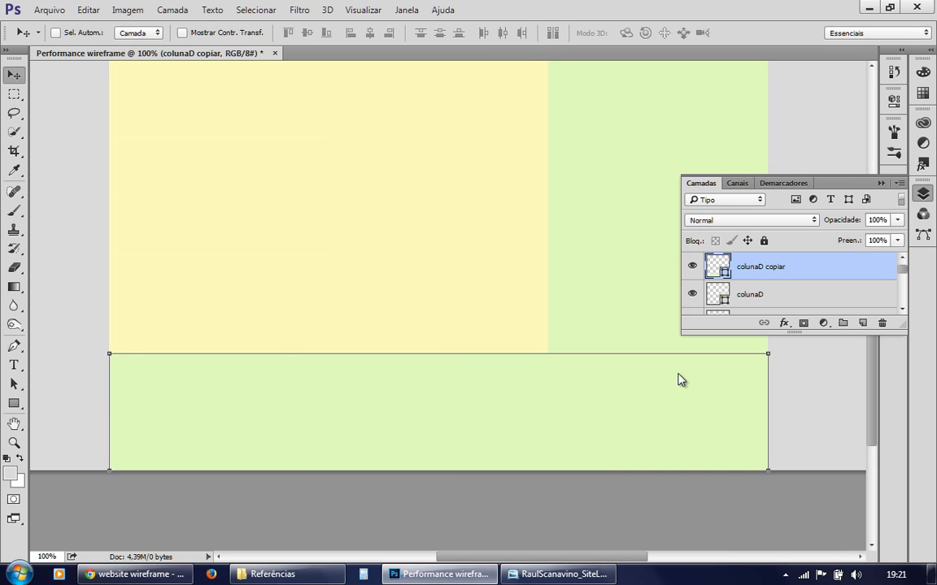
# Rename the bottom rectangle's layer rodape and change its solid fill colour to the light blue #bdf0ff
pyautogui.doubleClick(761, 268)
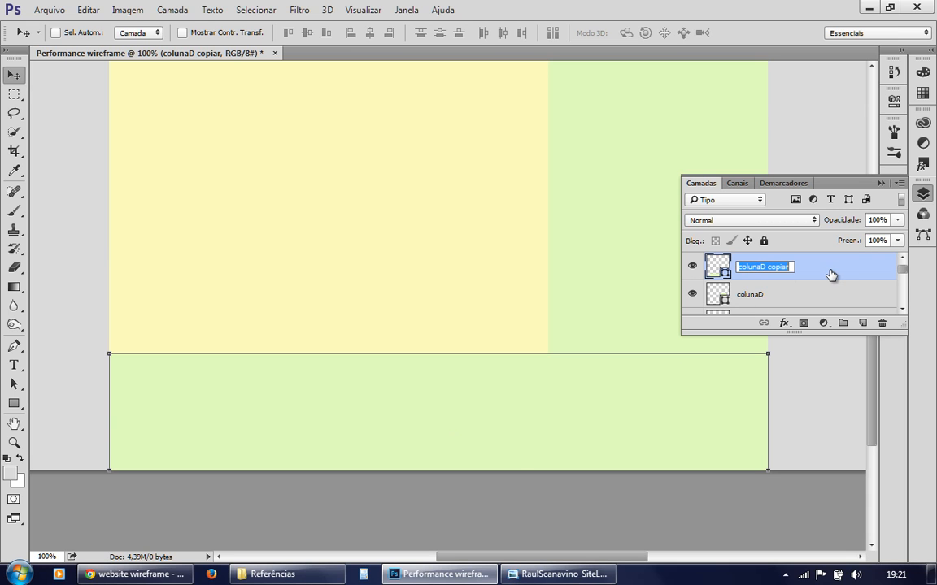
pyautogui.write('rodape')
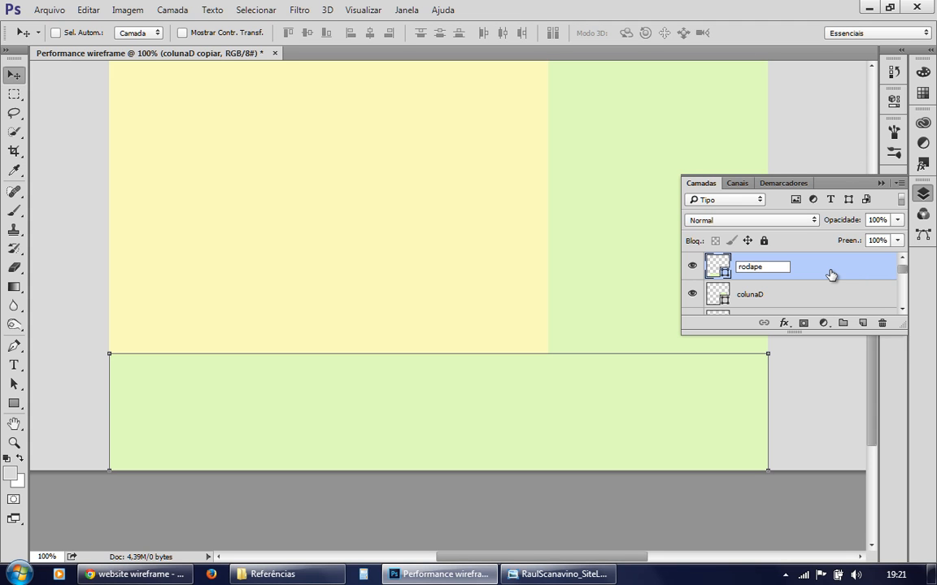
pyautogui.press('Return')
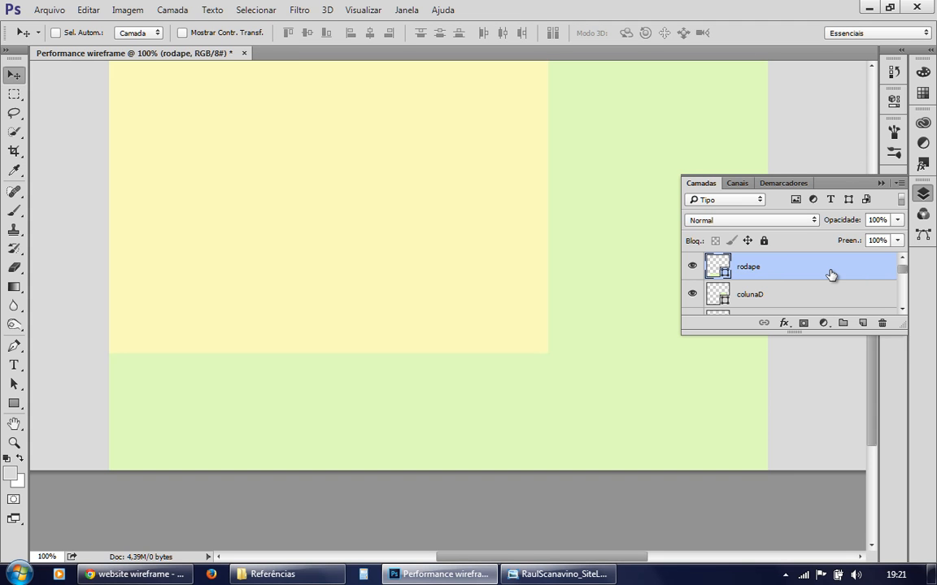
pyautogui.doubleClick(718, 267)
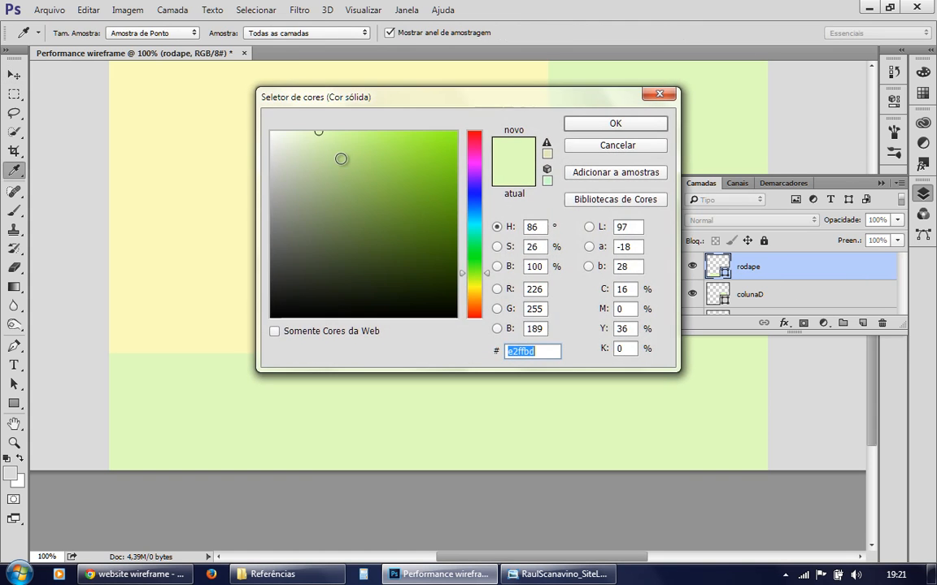
pyautogui.click(477, 218)
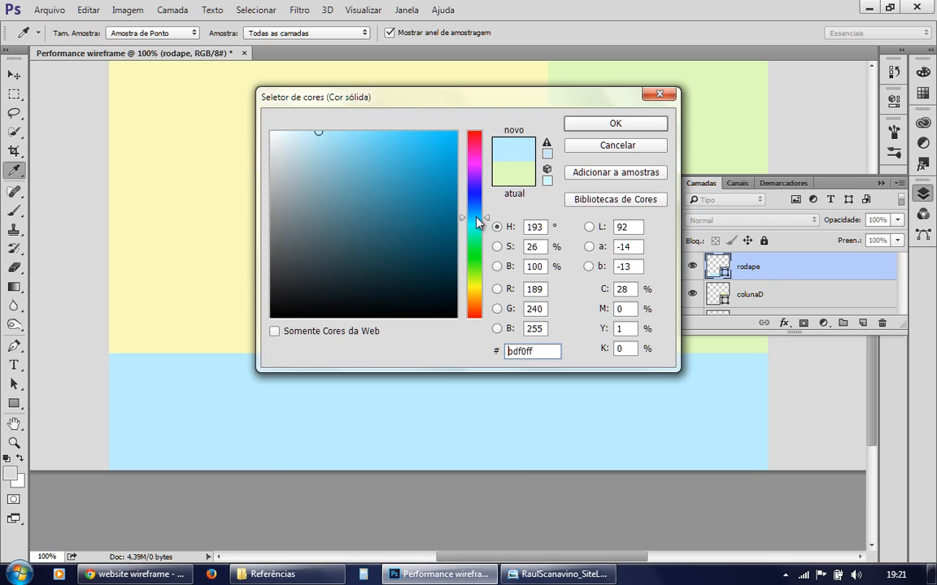
pyautogui.click(597, 127)
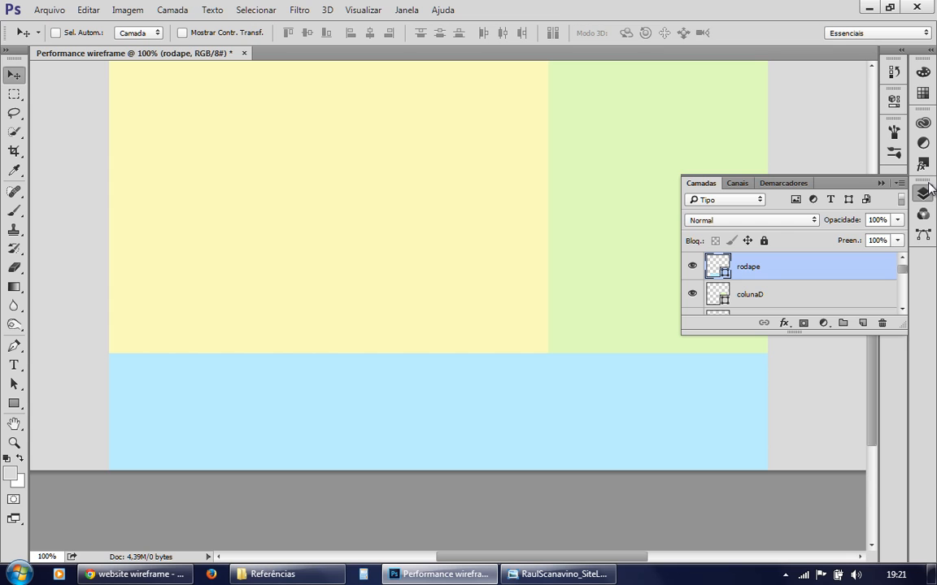
# Expand the collapsed panels and fit the whole page in view to examine the wireframe blocks and their layers
pyautogui.click(931, 50)
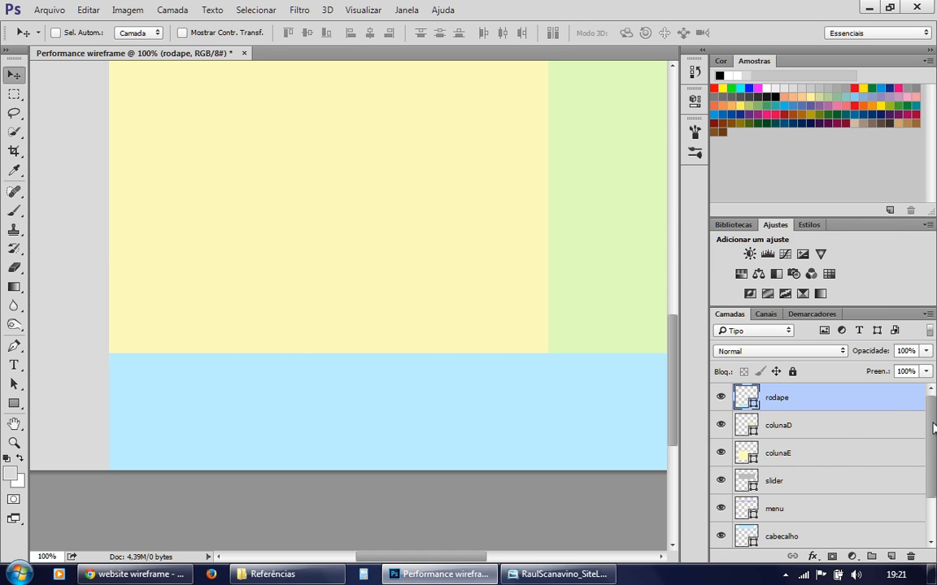
pyautogui.scroll(-3, 927, 398)
pyautogui.scroll(3, 931, 404)
pyautogui.hotkey('ctrl', '0')
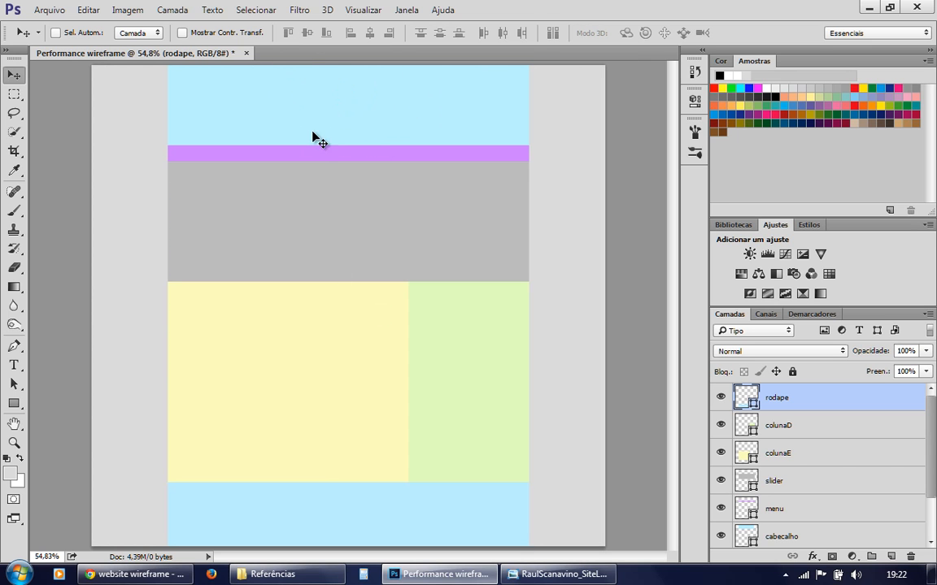
pyautogui.click(311, 161)
pyautogui.press('ctrl')
pyautogui.moveTo(930, 456); pyautogui.dragTo(931, 482)
# Save the document as Performance wireframe.psd in the desktop's Performance Site > Referências folder, with maximum compatibility enabled
pyautogui.hotkey('ctrl', 's')
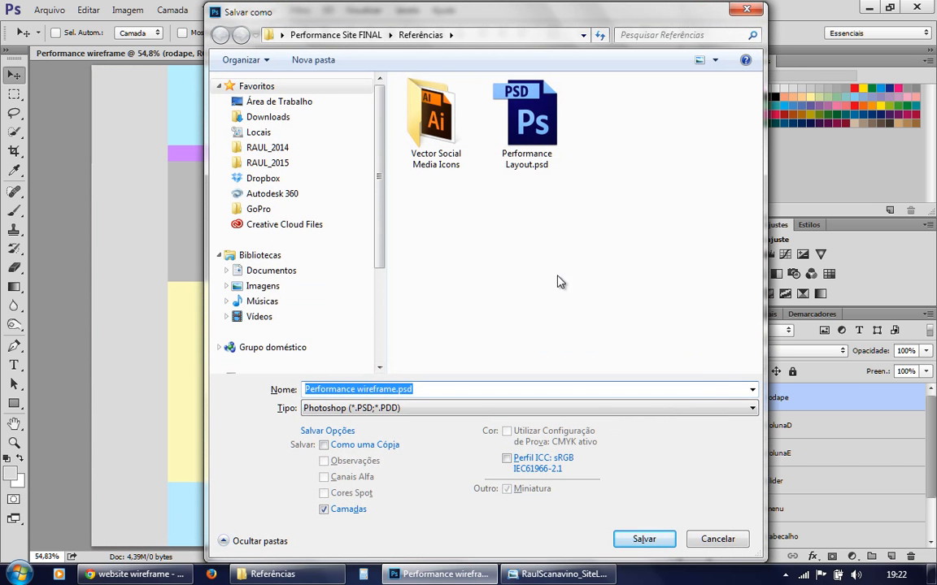
pyautogui.click(280, 100)
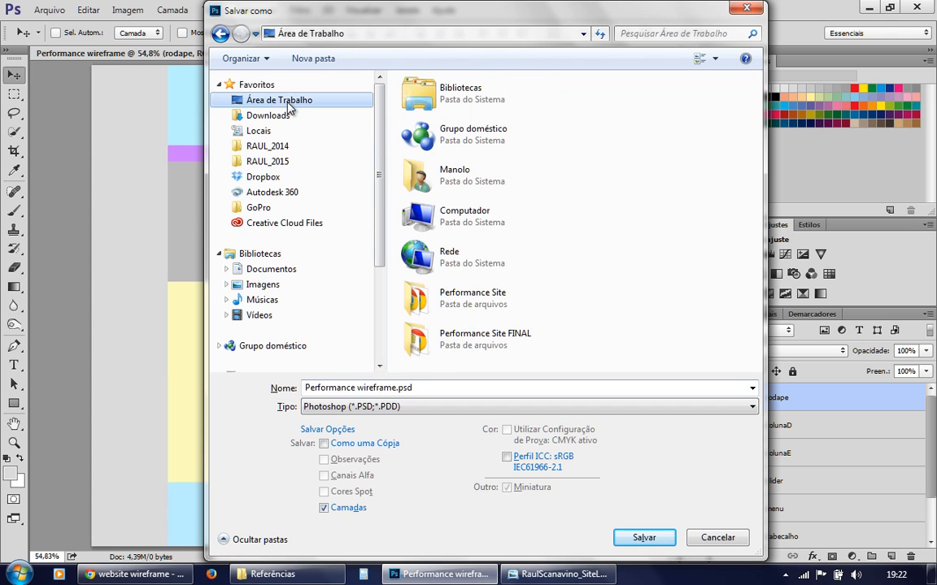
pyautogui.doubleClick(479, 303)
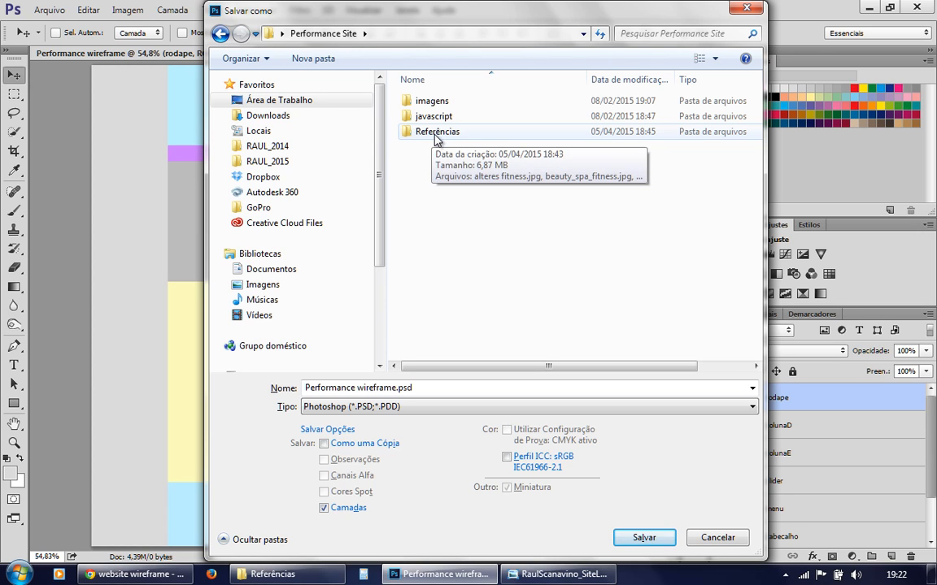
pyautogui.doubleClick(437, 133)
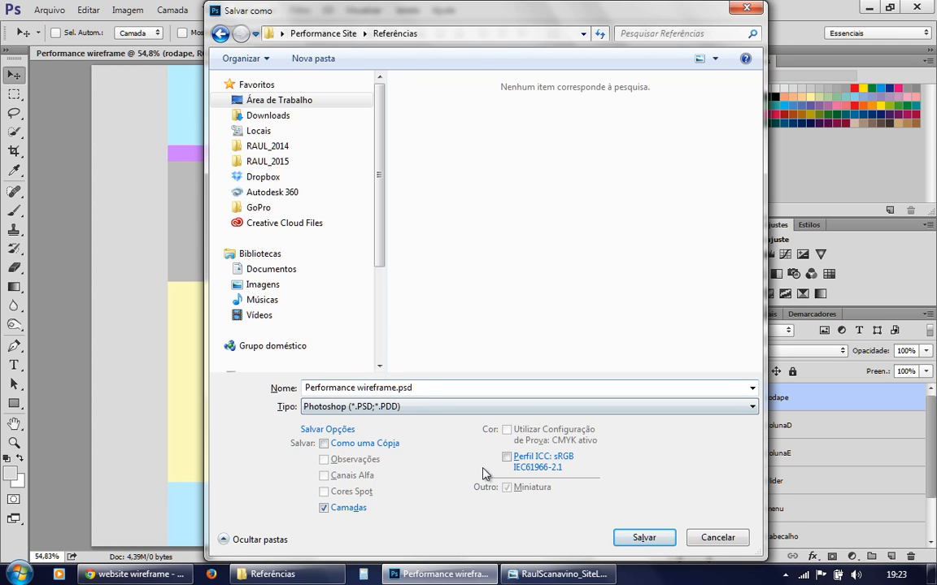
pyautogui.click(646, 540)
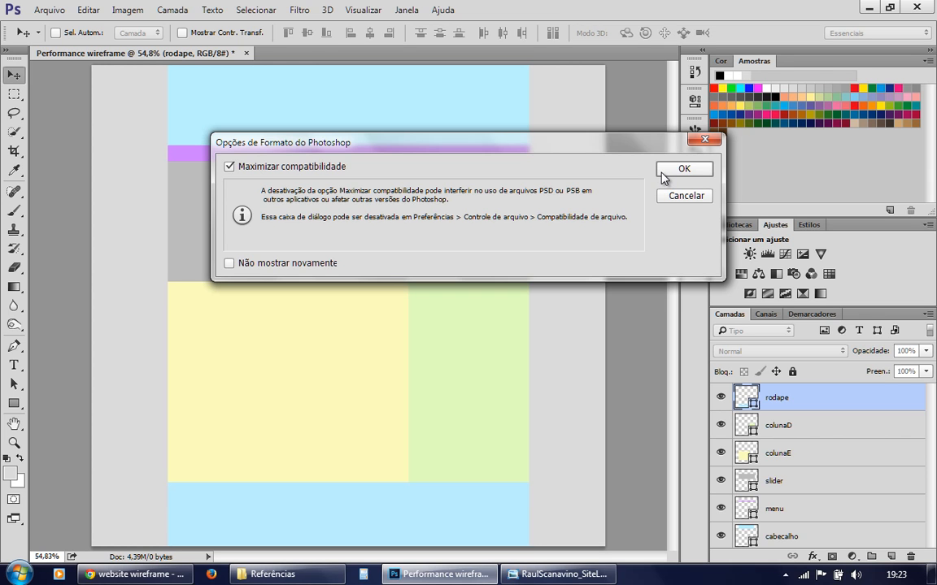
pyautogui.click(664, 177)
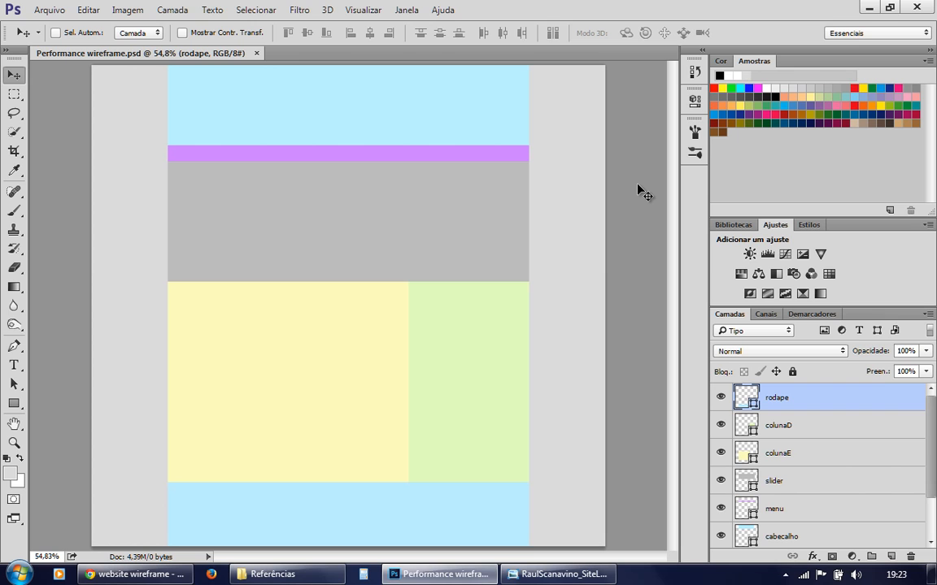